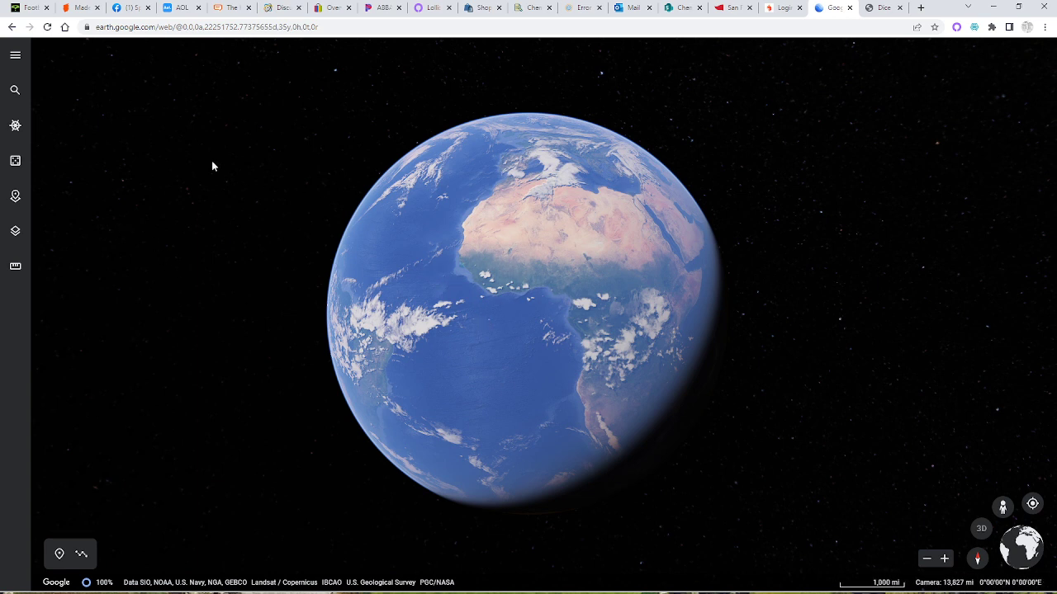
Search for 'pebble' and fly to Pebble Beach Golf Links in Pebble Beach, California
left_click(14, 92)
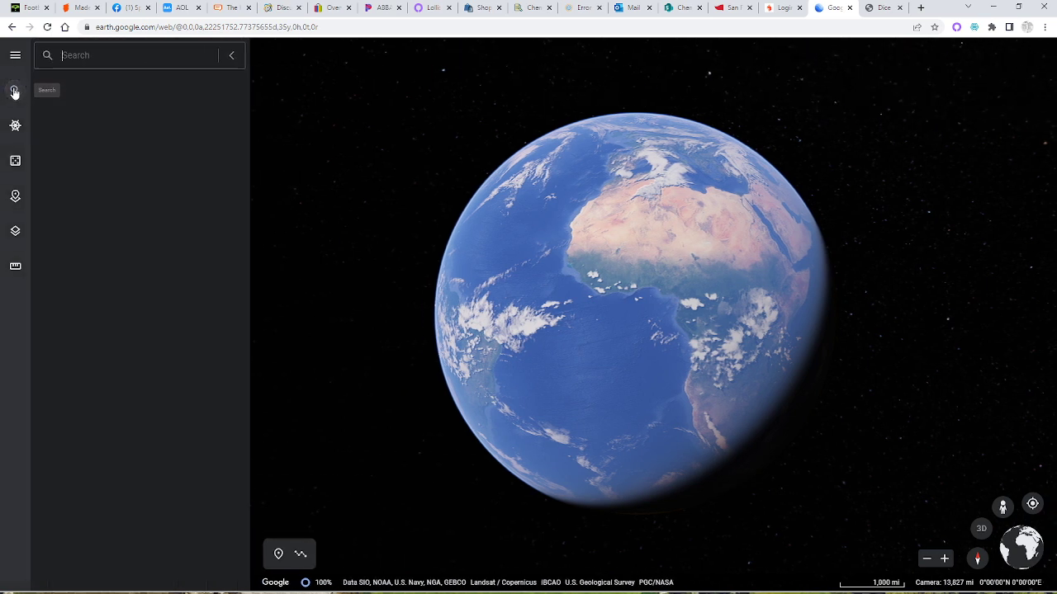
type("pebbl")
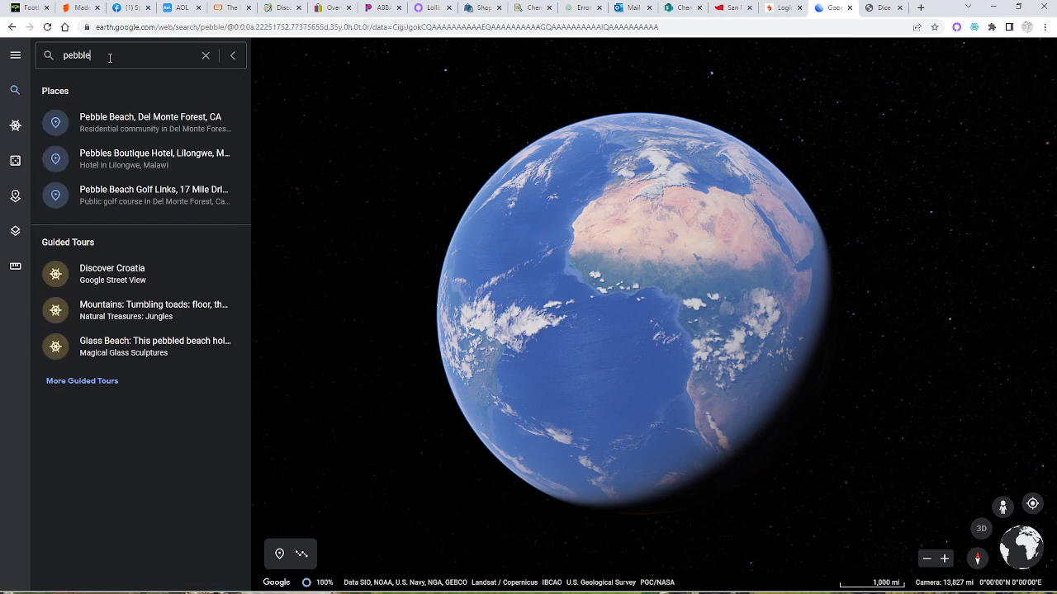
type("e")
left_click(157, 191)
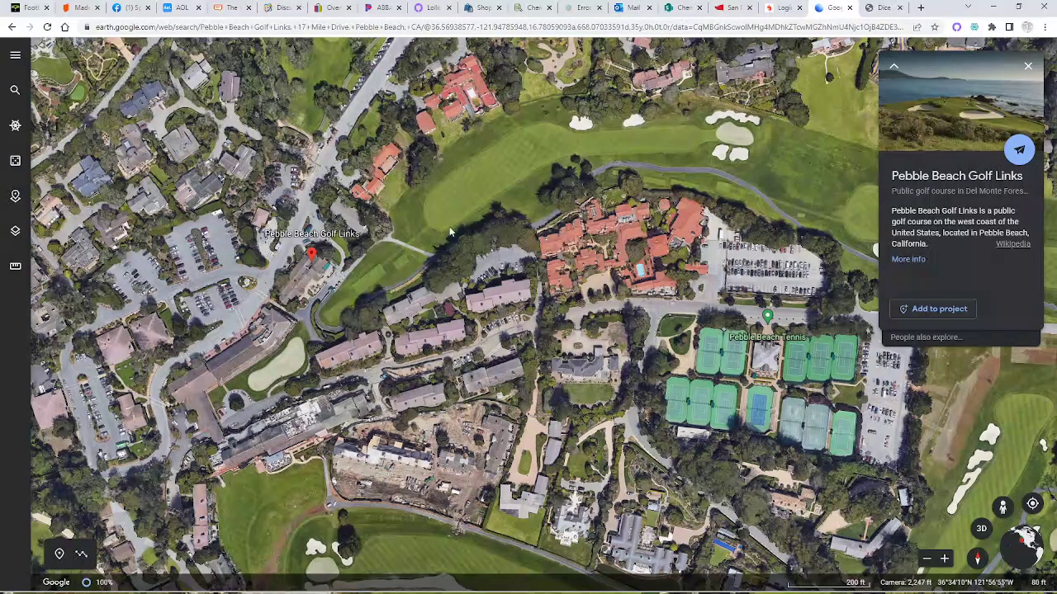
Pan around the Pebble Beach course, then close its place information card
left_click_drag(709, 162, 439, 185)
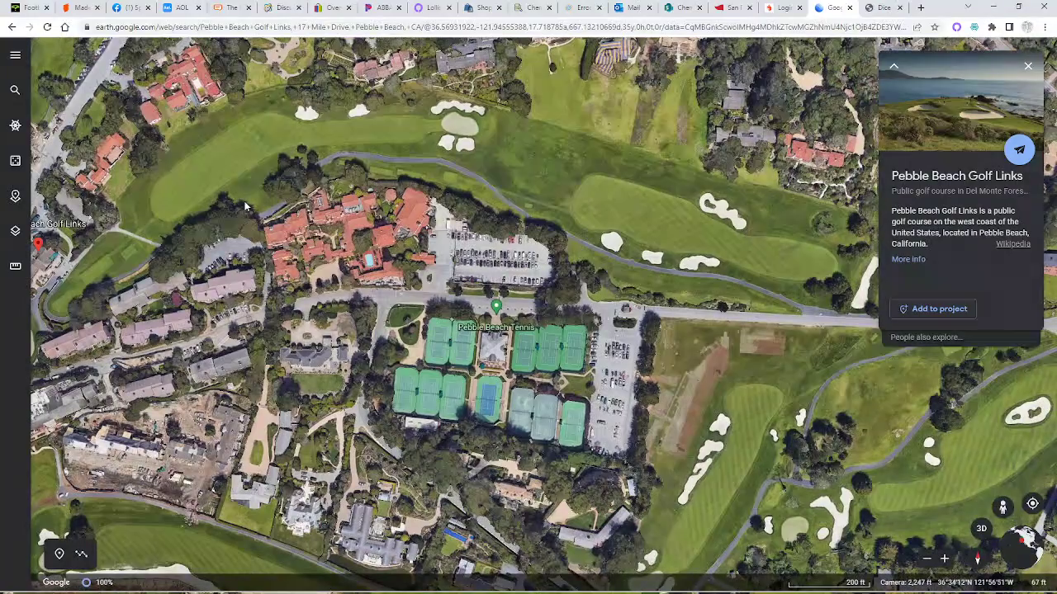
left_click_drag(246, 203, 523, 243)
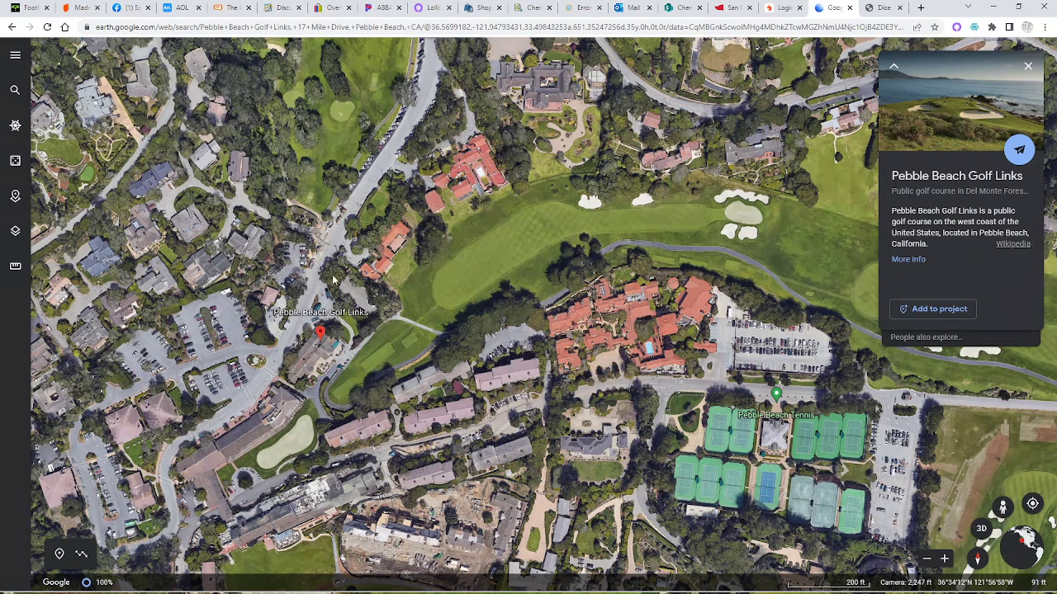
left_click(1028, 66)
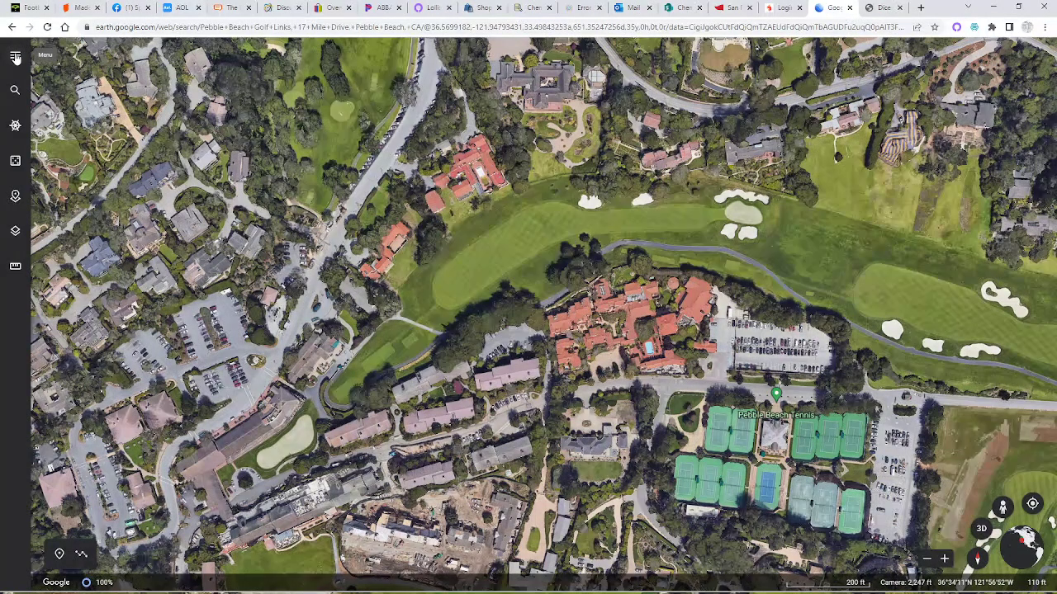
left_click(14, 57)
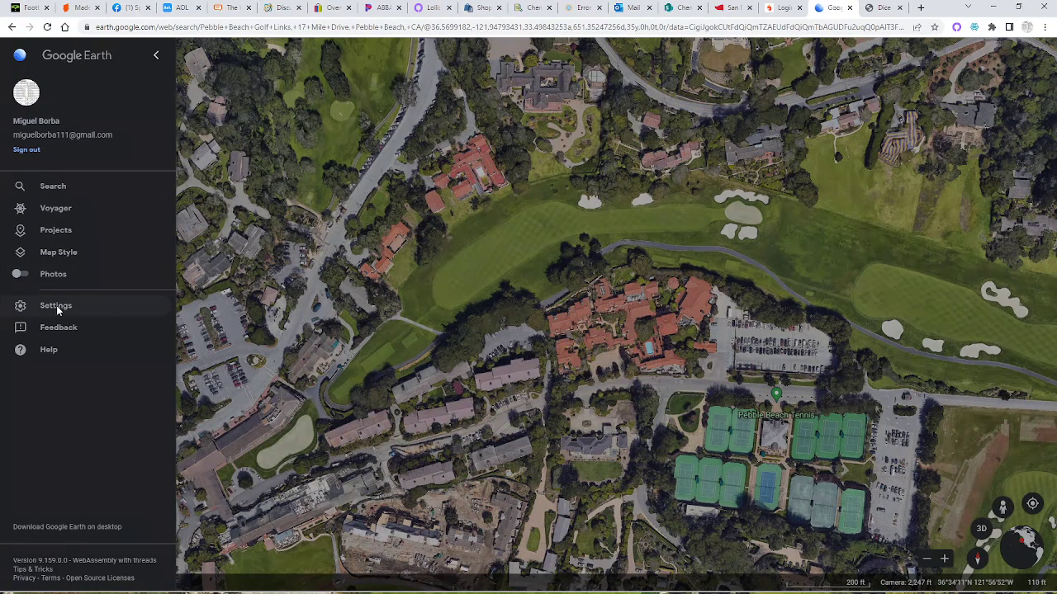
left_click(137, 310)
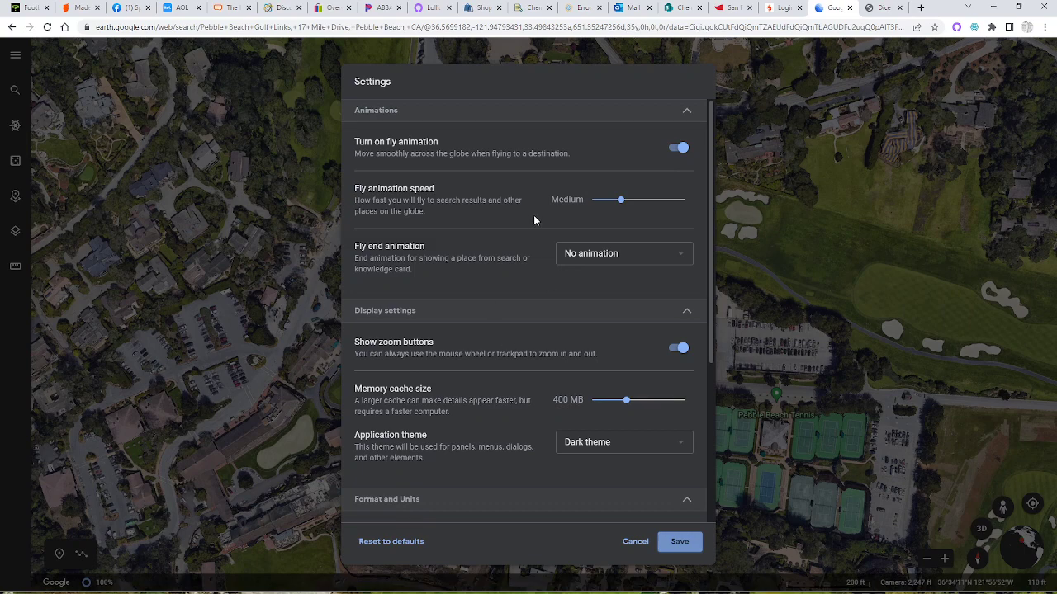
scroll(522, 245, "down", 3)
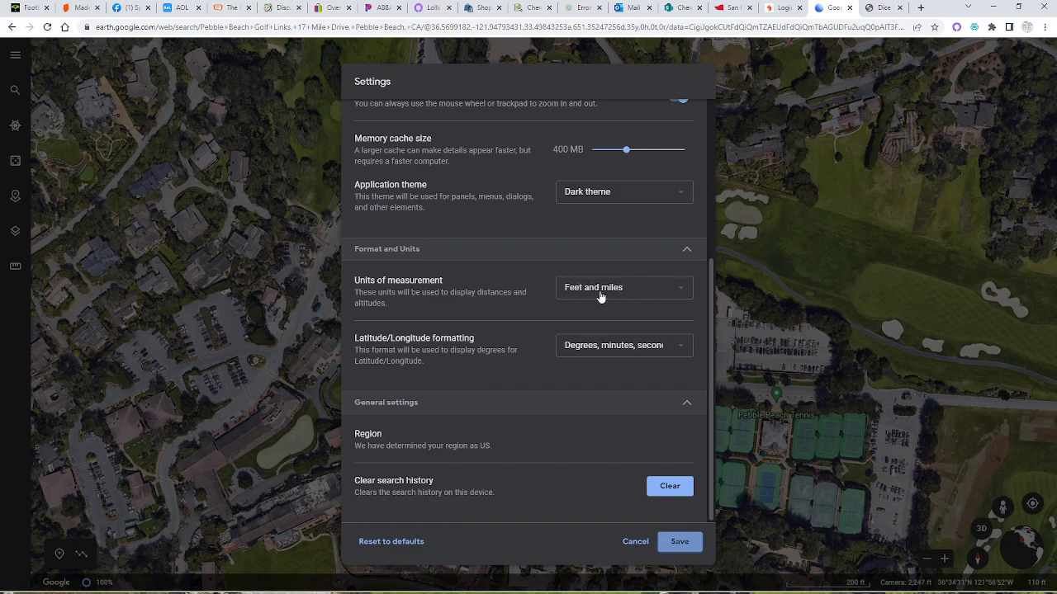
left_click(682, 293)
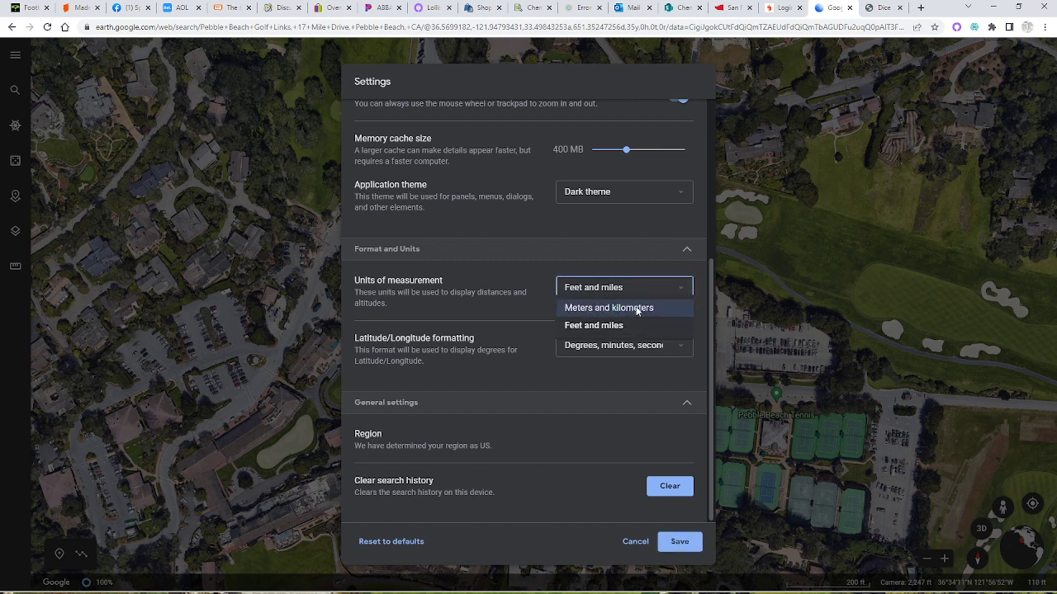
left_click(502, 280)
left_click(626, 290)
left_click(505, 278)
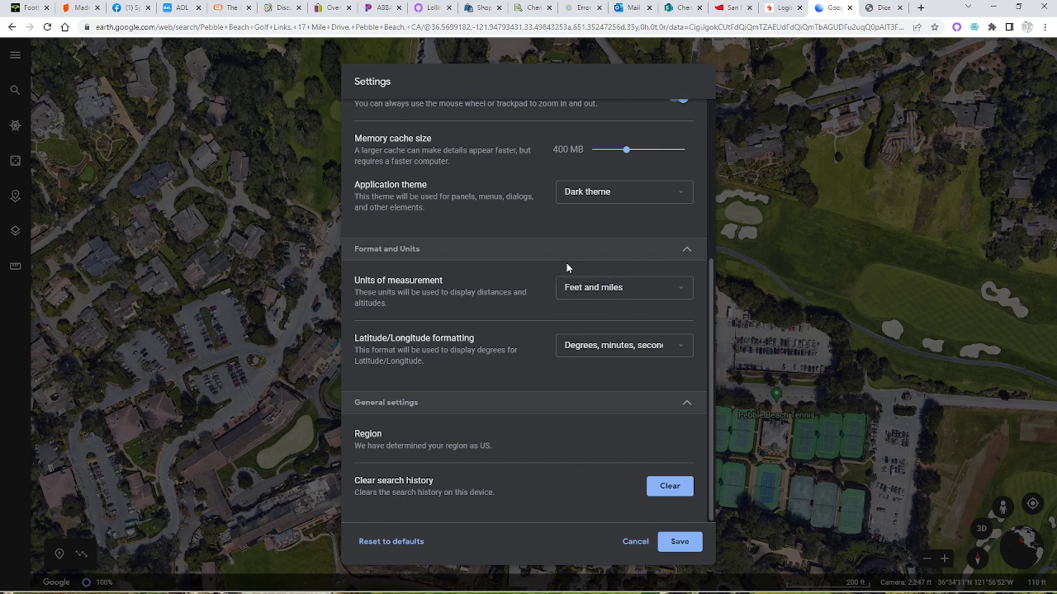
left_click(613, 293)
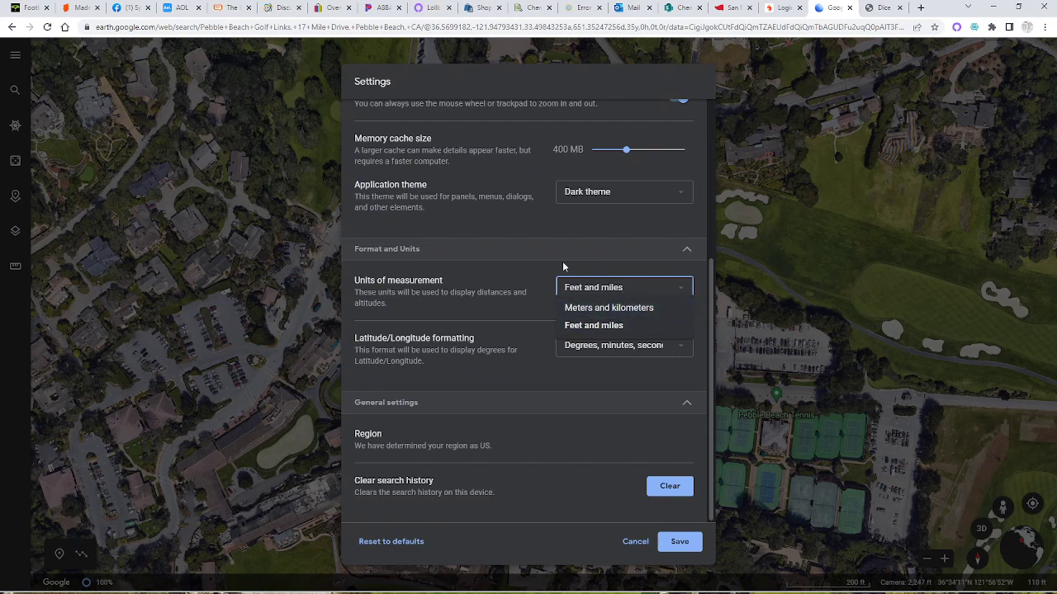
left_click(516, 248)
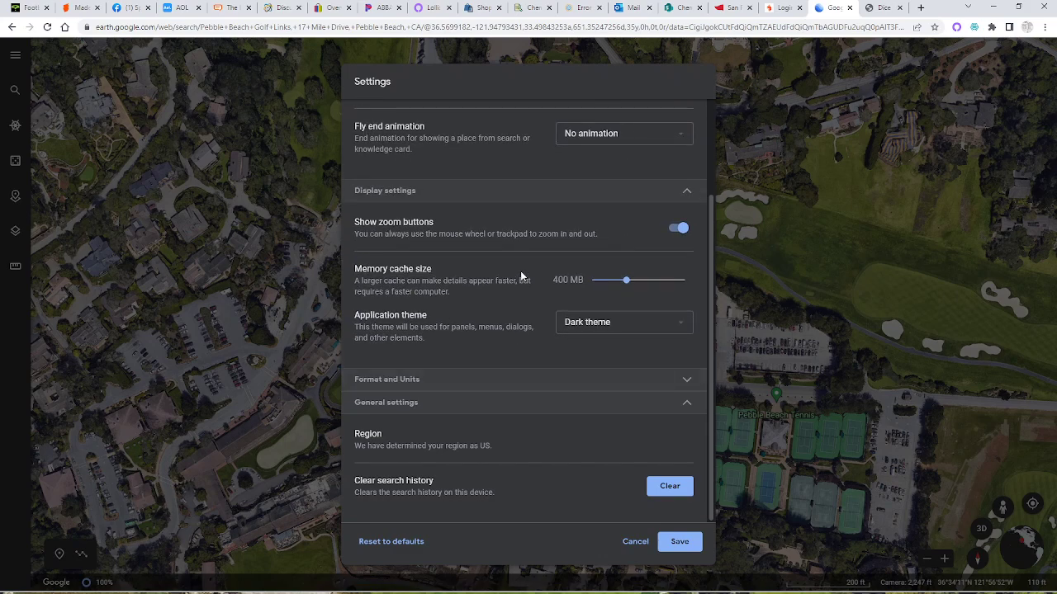
left_click(516, 379)
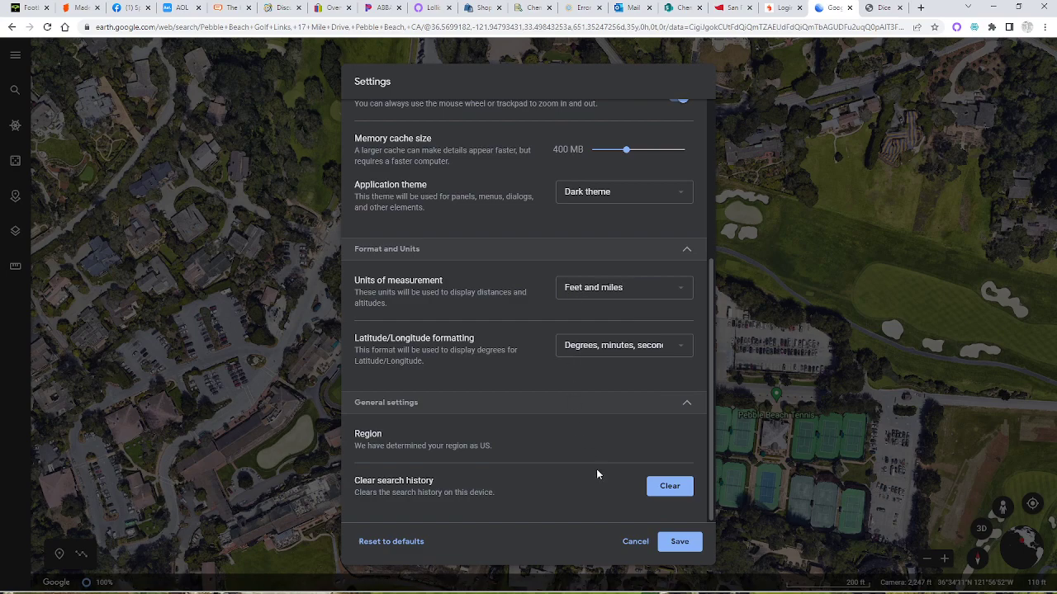
left_click(679, 541)
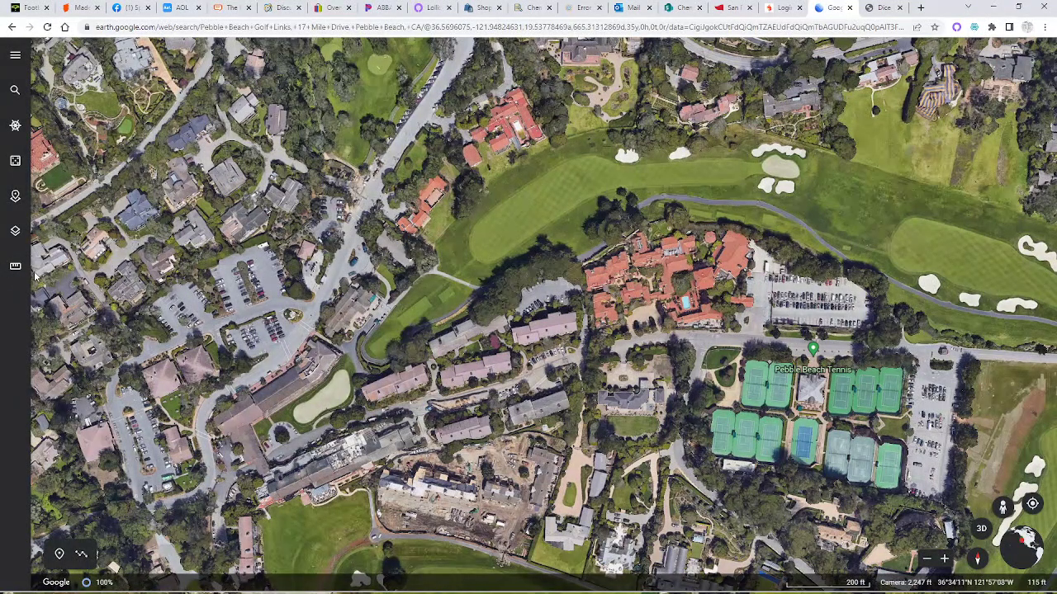
Measure 221 yd from the tee to the fairway landing spot, then clear the measurement
left_click(14, 269)
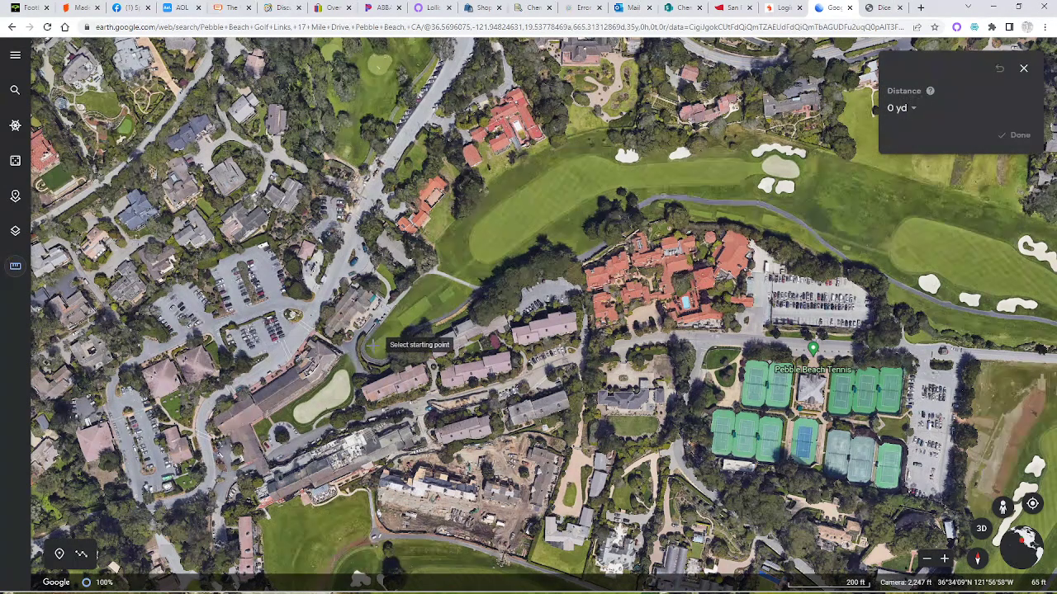
left_click(367, 360)
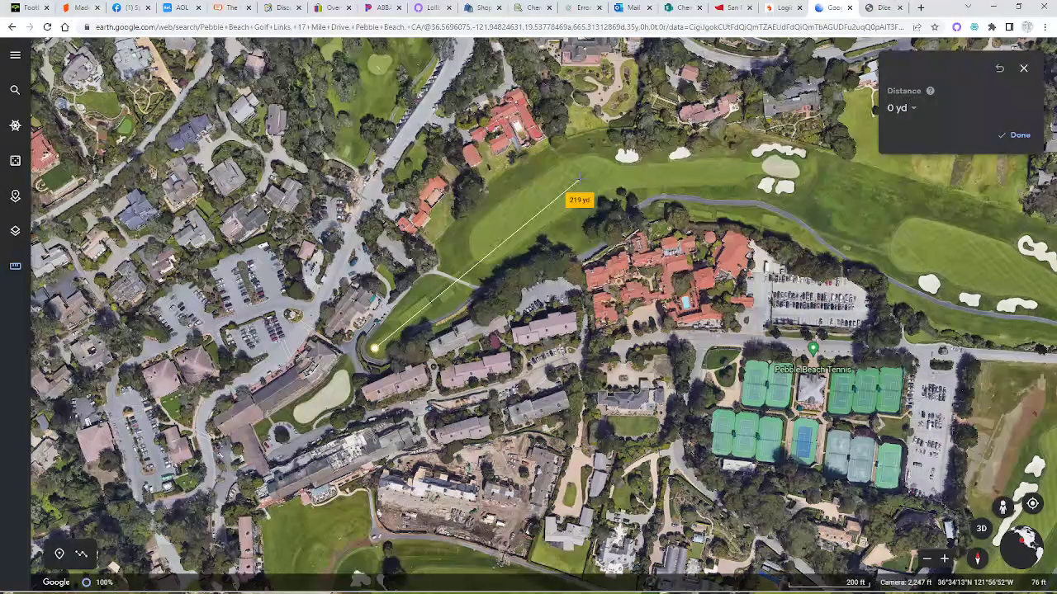
left_click(582, 177)
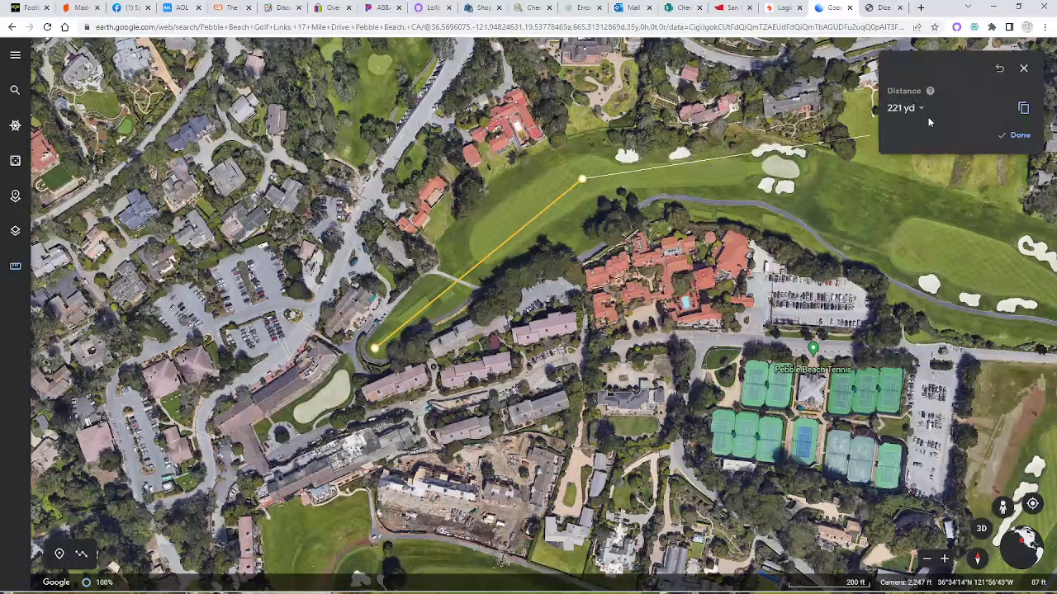
left_click(1023, 71)
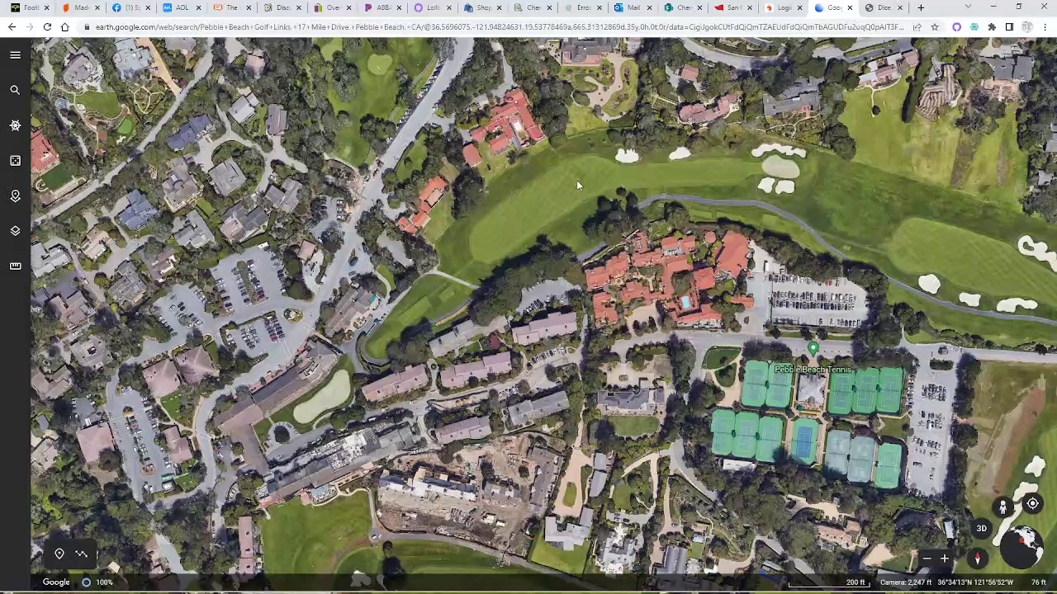
Measure about 201 yd from the fairway landing spot toward the green, then clear it
left_click(12, 271)
left_click(592, 174)
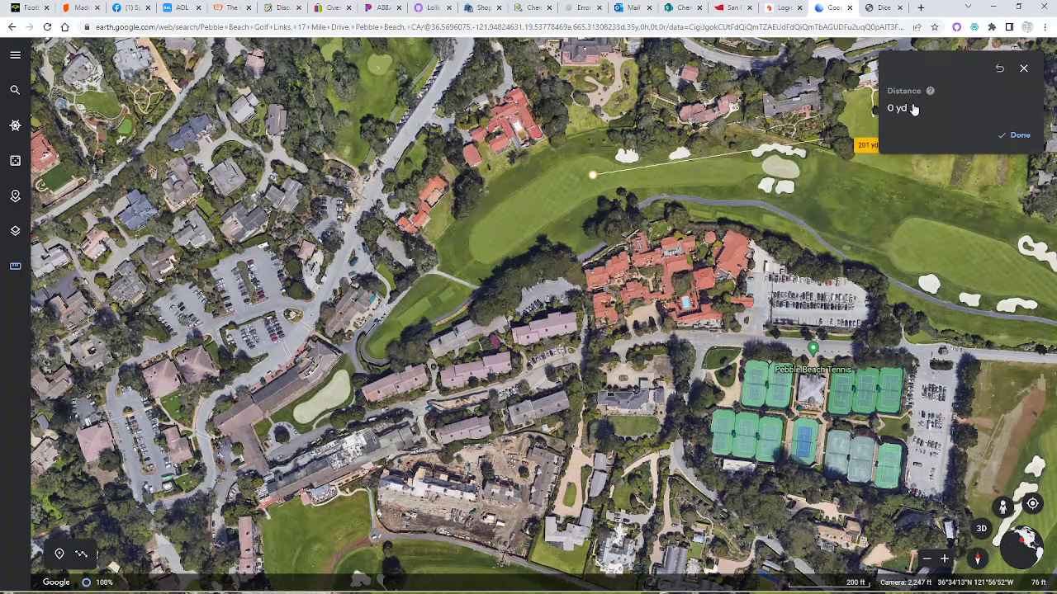
left_click(1022, 68)
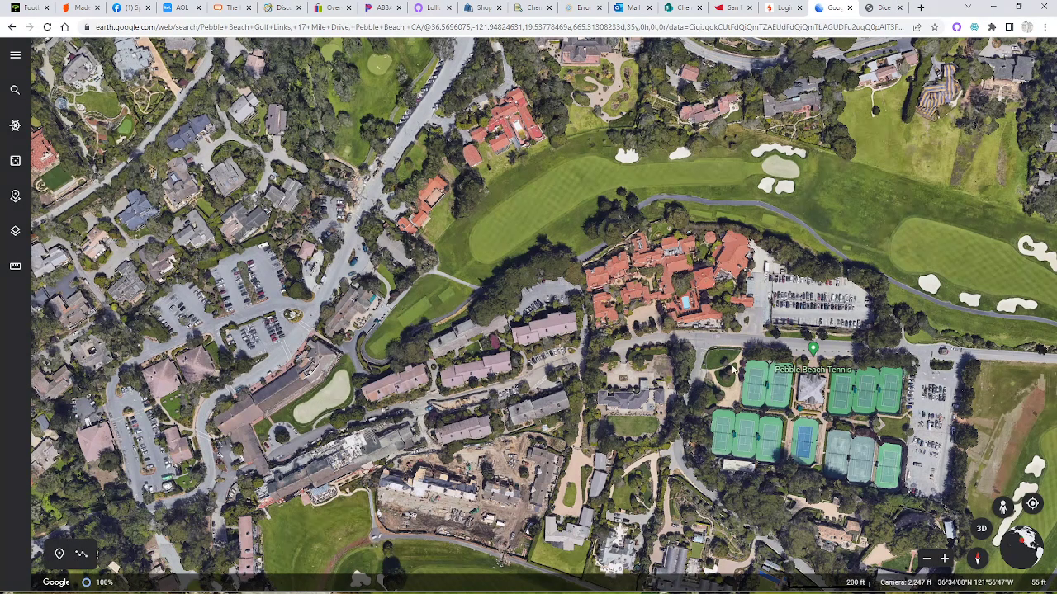
Centre the fairway from tee to green and zoom in to the 100 ft scale
left_click_drag(728, 356, 669, 380)
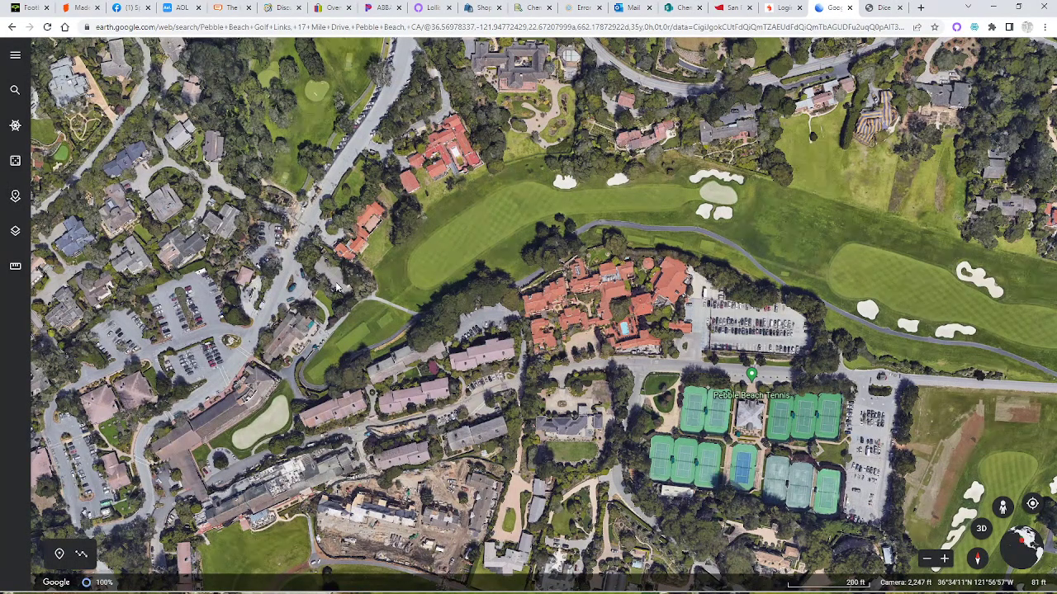
left_click_drag(420, 262, 561, 261)
scroll(560, 264, "up", 3)
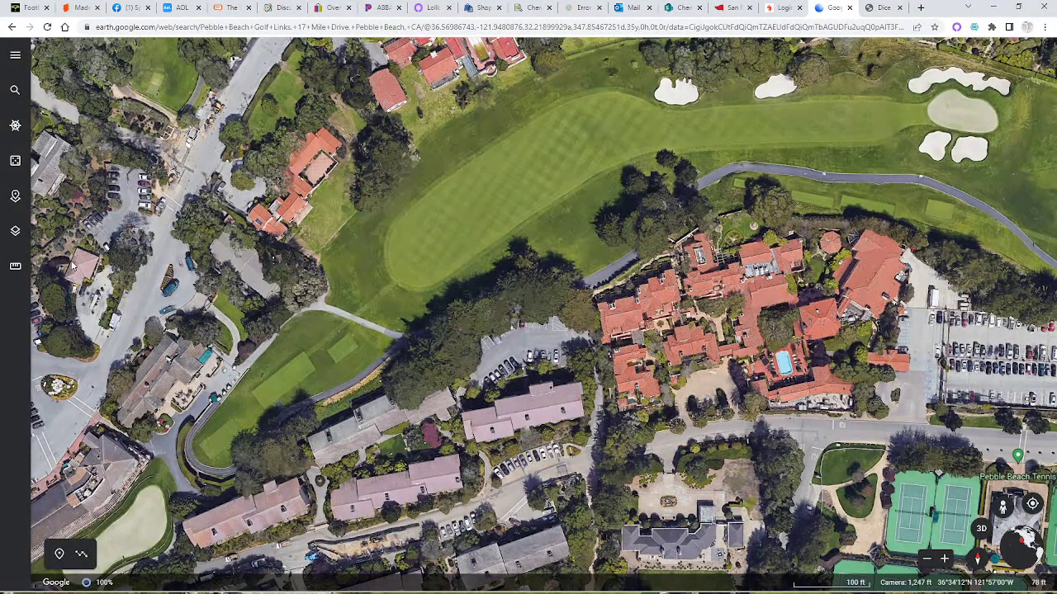
Measure from the tee up the fairway, adding points until the path totals 261 yd
left_click(15, 266)
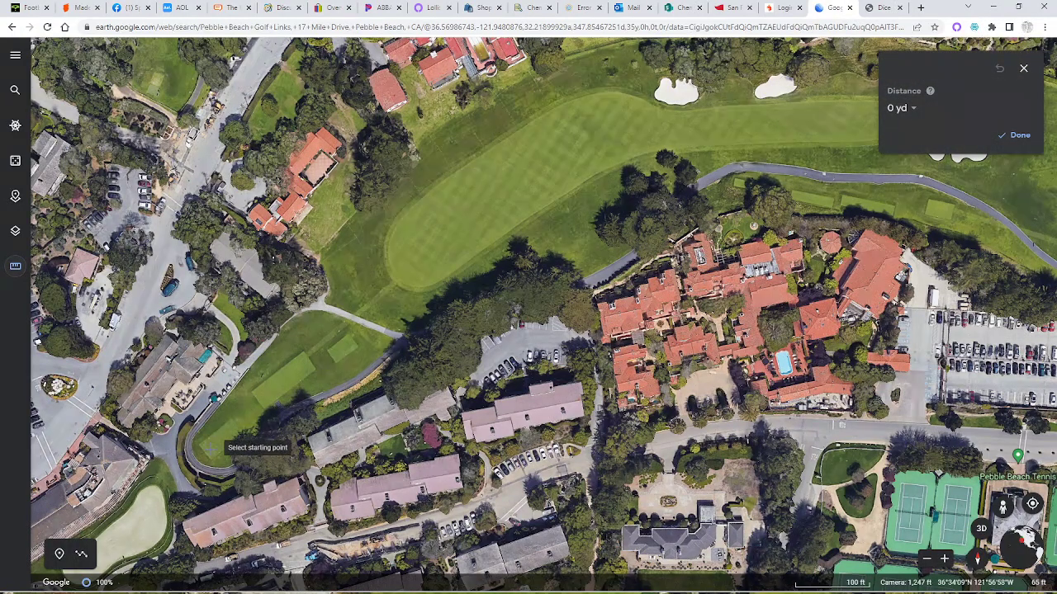
left_click(205, 451)
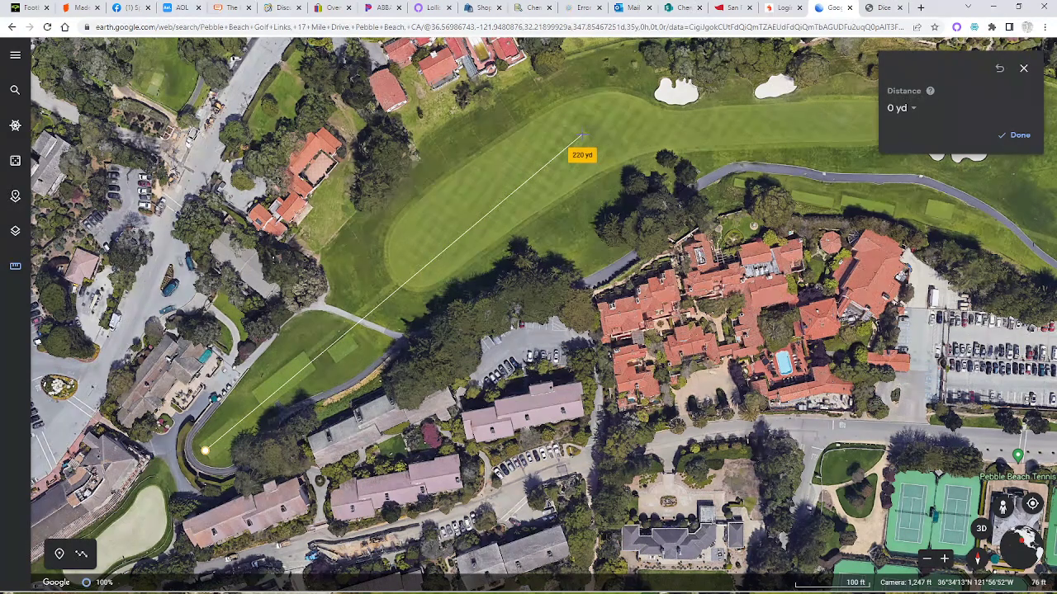
left_click(582, 134)
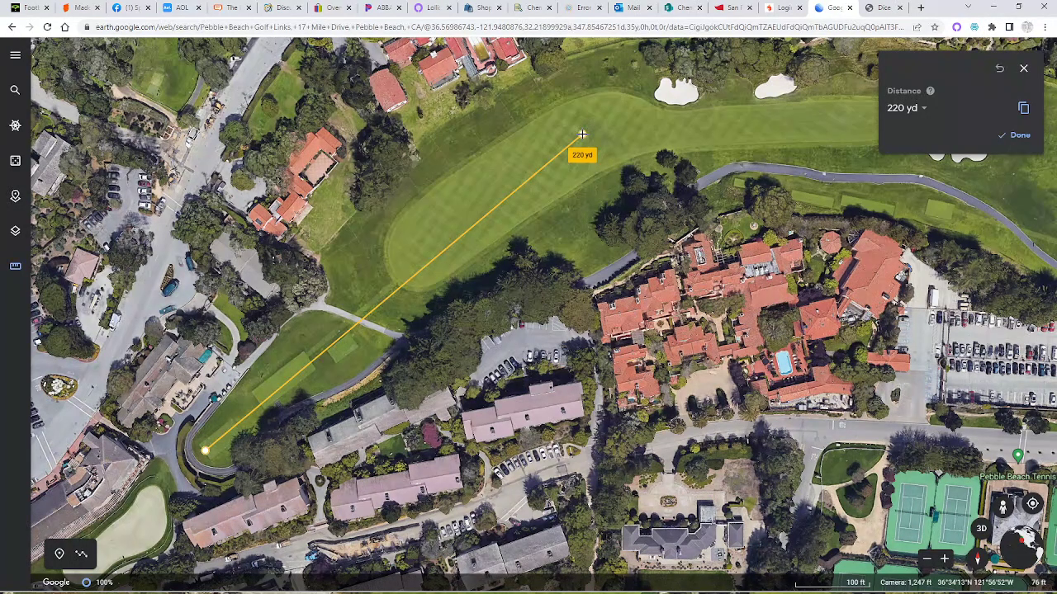
left_click(582, 133)
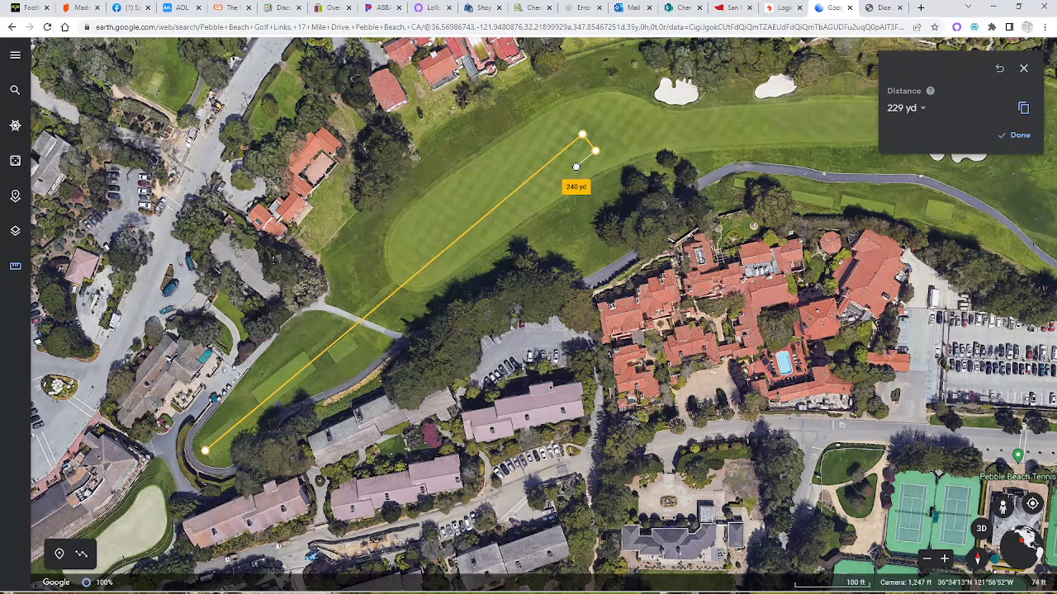
left_click(577, 167)
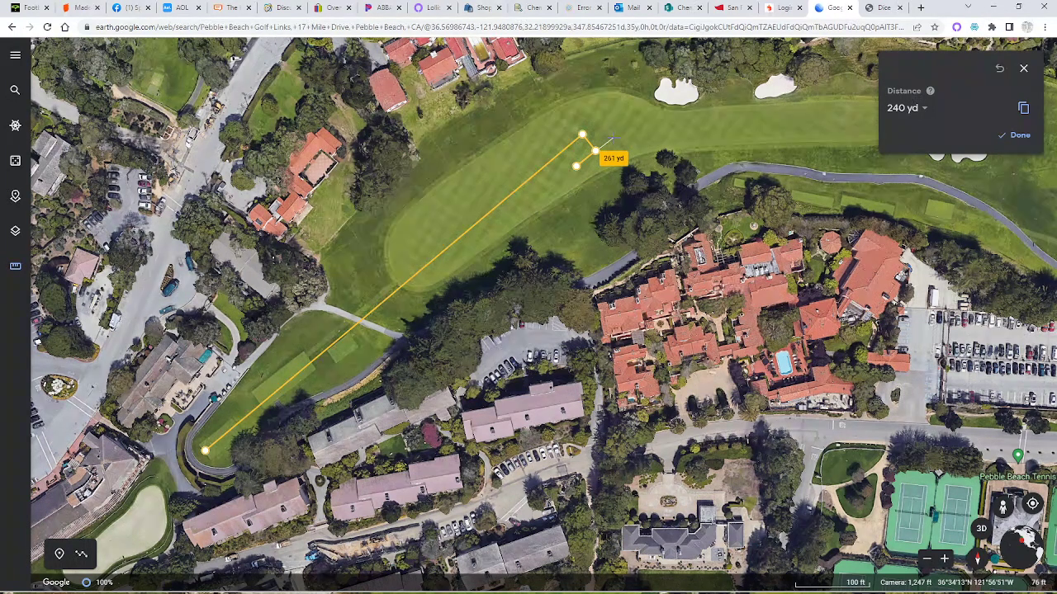
left_click(612, 138)
Finish the 261 yd path and zoom onto its zigzag end short of the bunkers
left_click(613, 138)
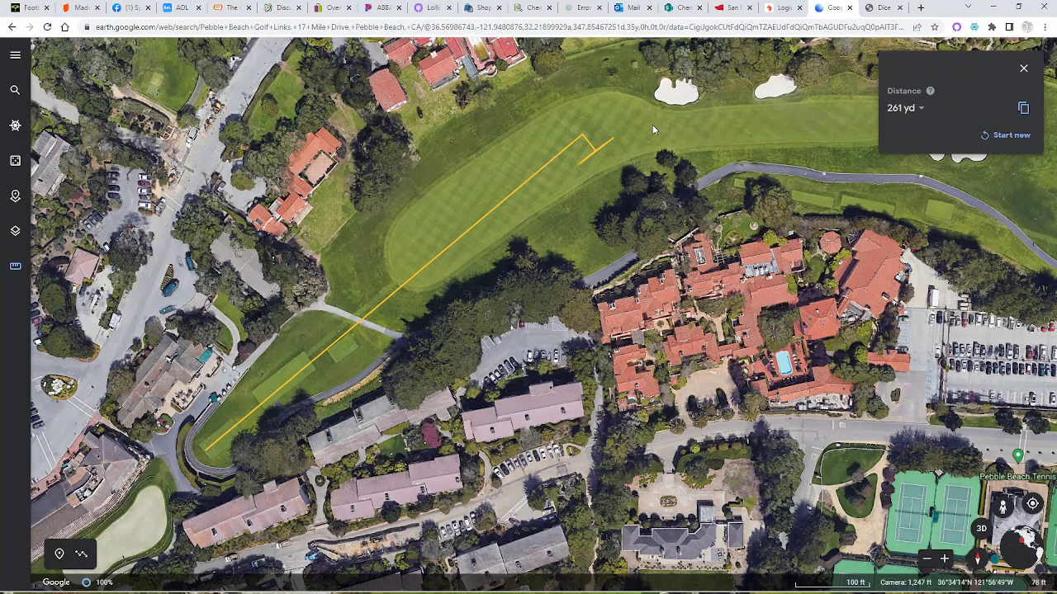
scroll(581, 211, "up", 5)
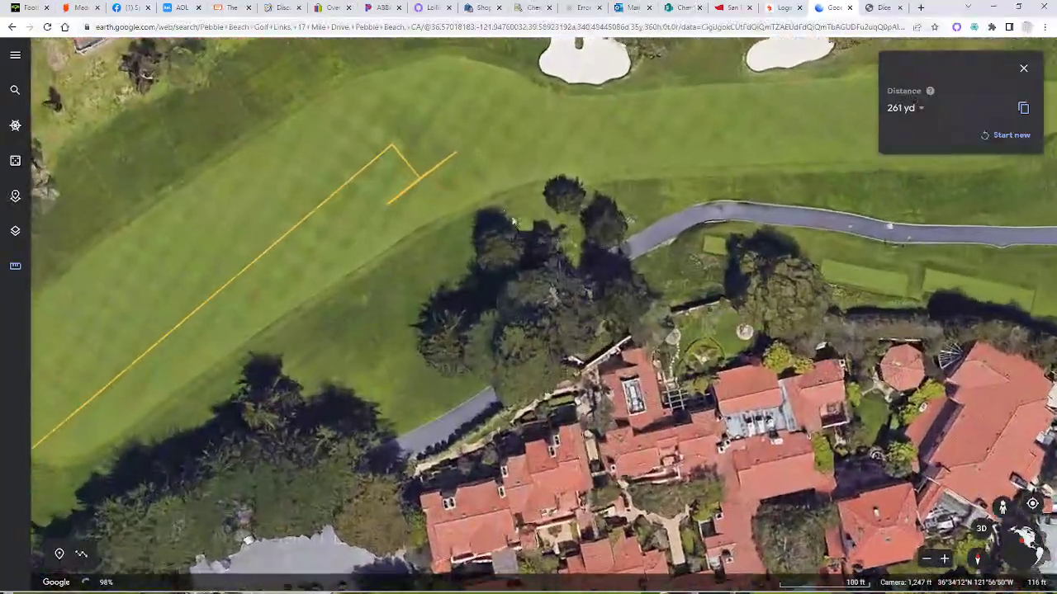
left_click_drag(513, 221, 646, 239)
scroll(608, 180, "up", 2)
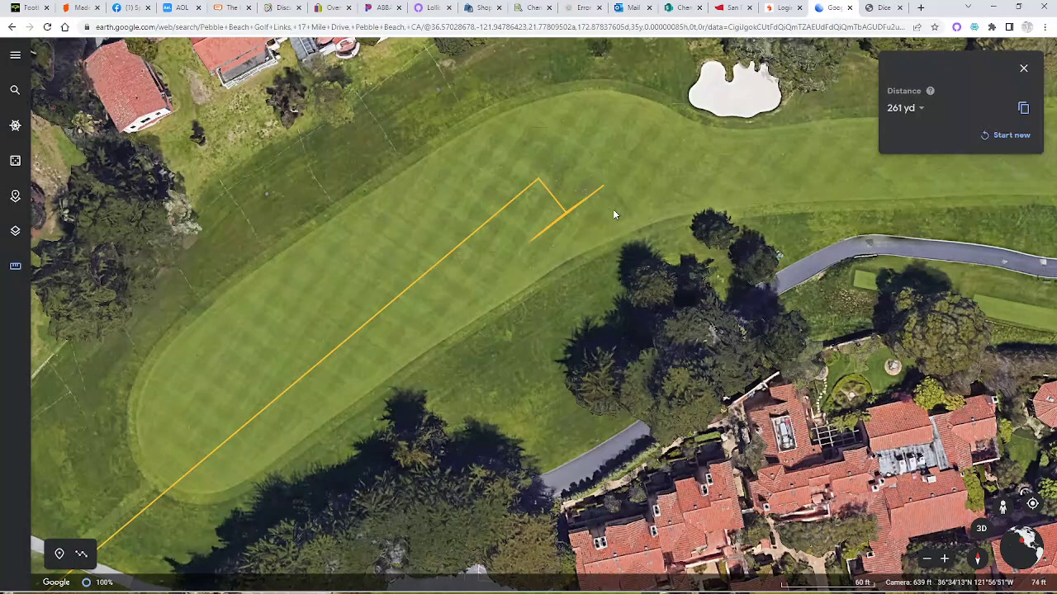
left_click(568, 217)
scroll(620, 248, "up", 1)
left_click_drag(624, 221, 391, 369)
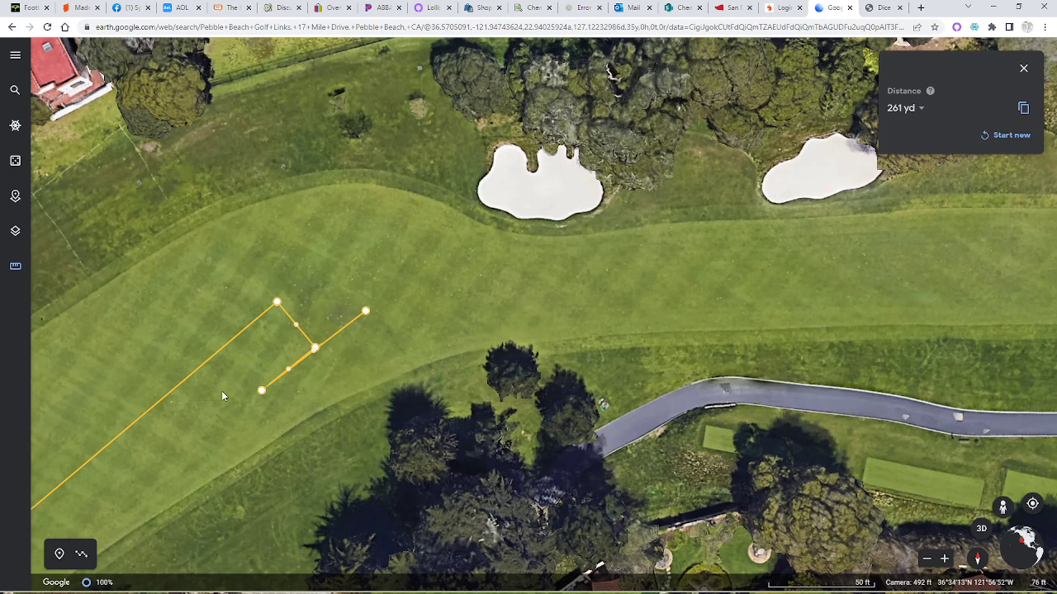
Drop a placemark at the fairway landing spot and save it to Golf's Ultimate Eighteen
left_click(59, 555)
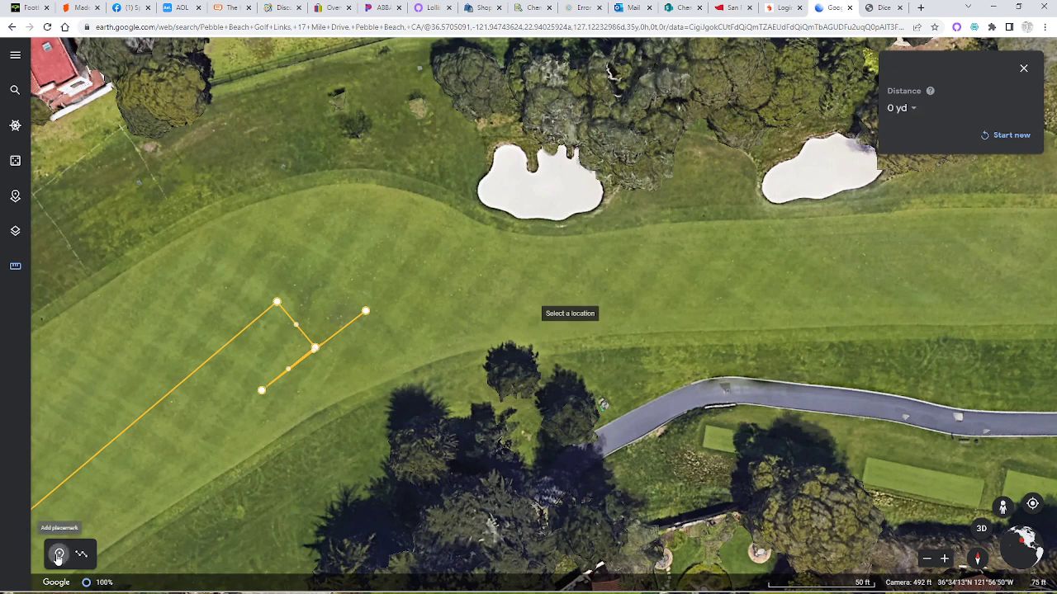
left_click(368, 309)
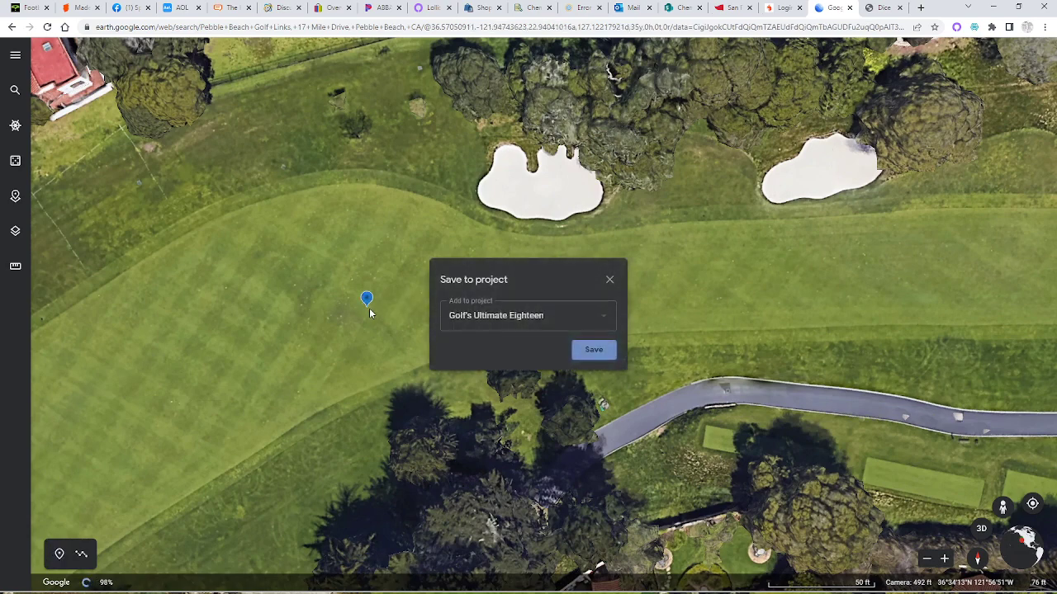
left_click(591, 351)
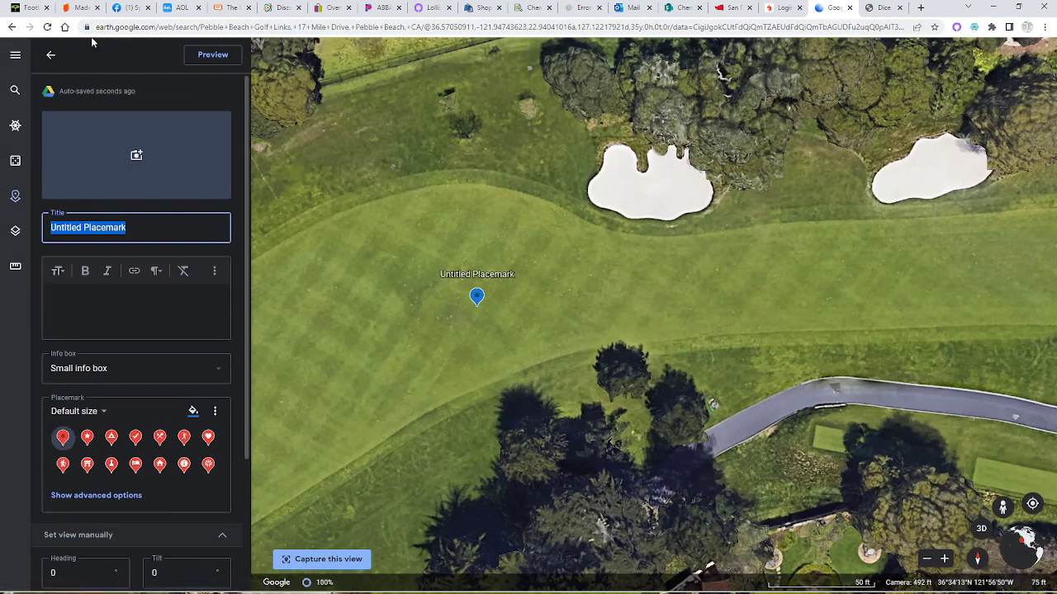
left_click(50, 56)
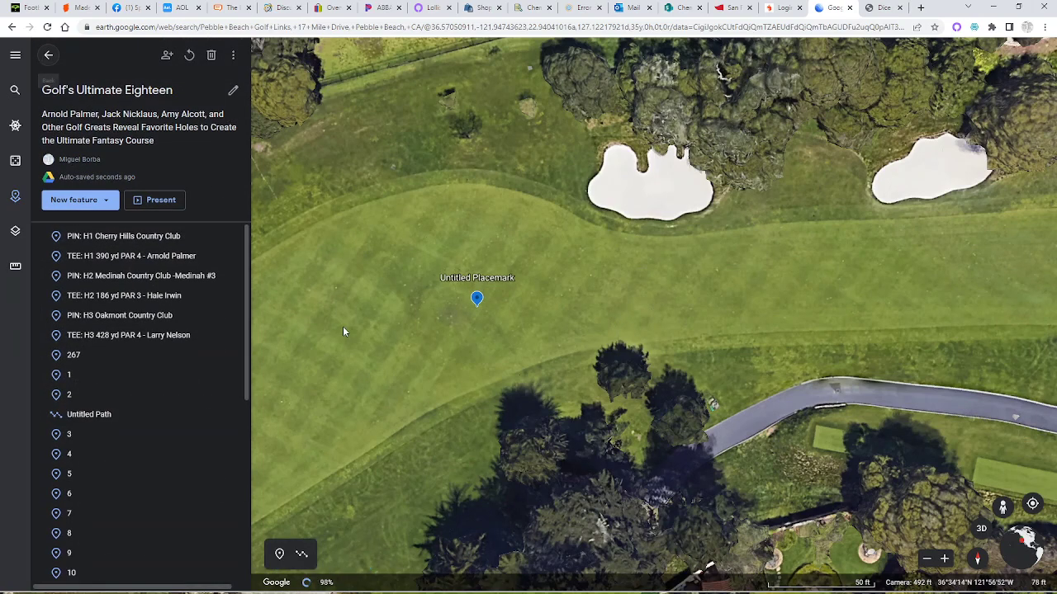
left_click(47, 56)
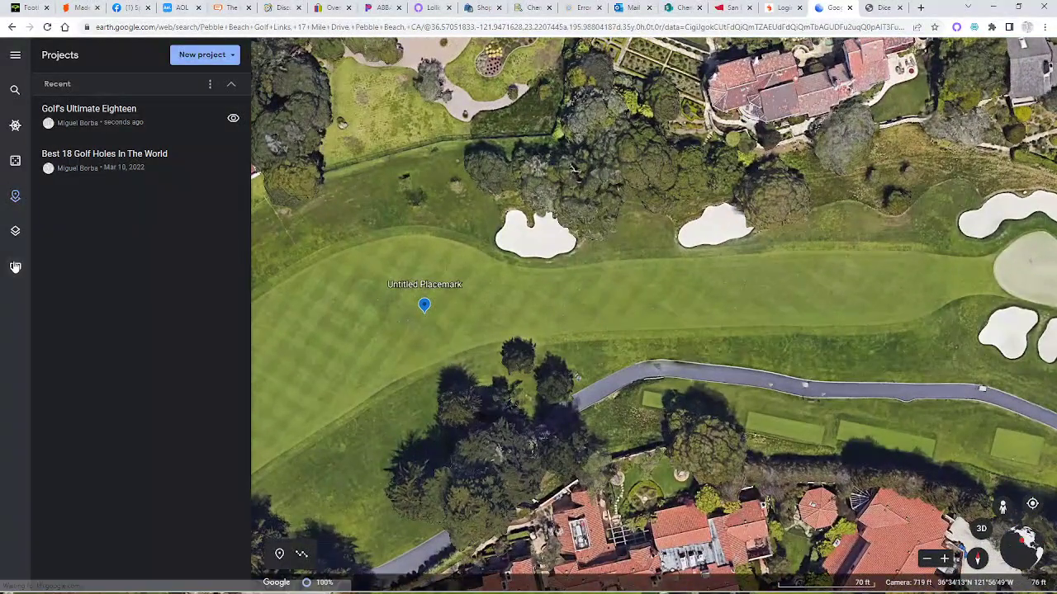
Measure 147 yd from the fairway Untitled Placemark to the flag on the green
left_click(15, 265)
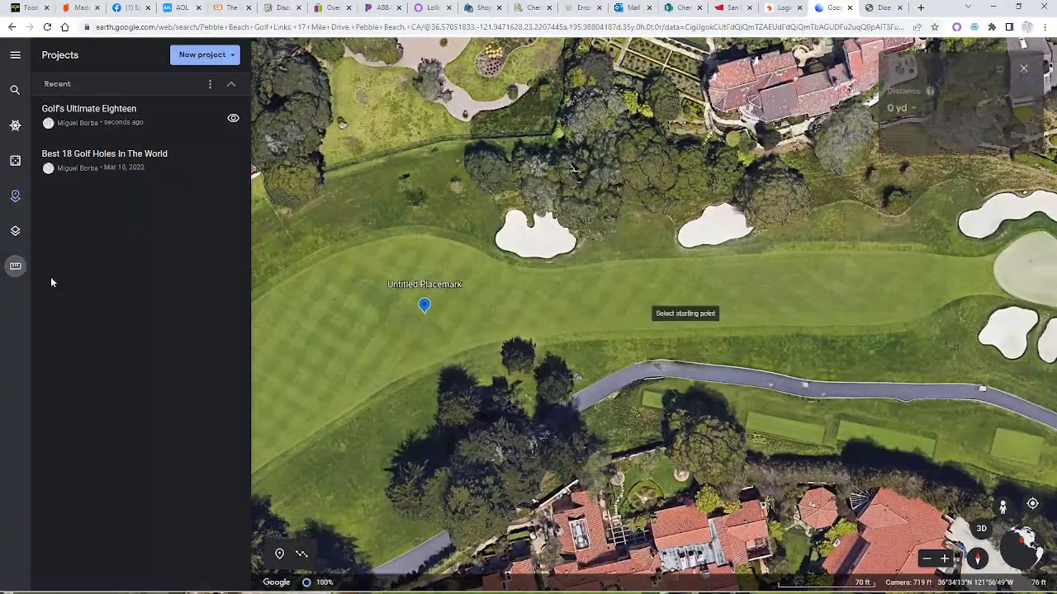
left_click(425, 314)
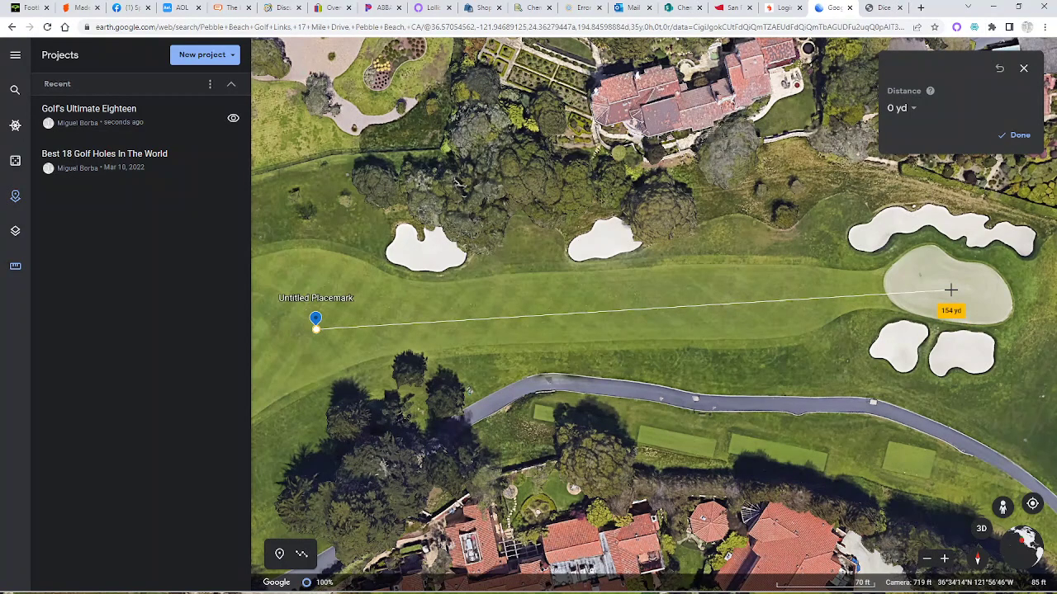
scroll(949, 289, "up", 5)
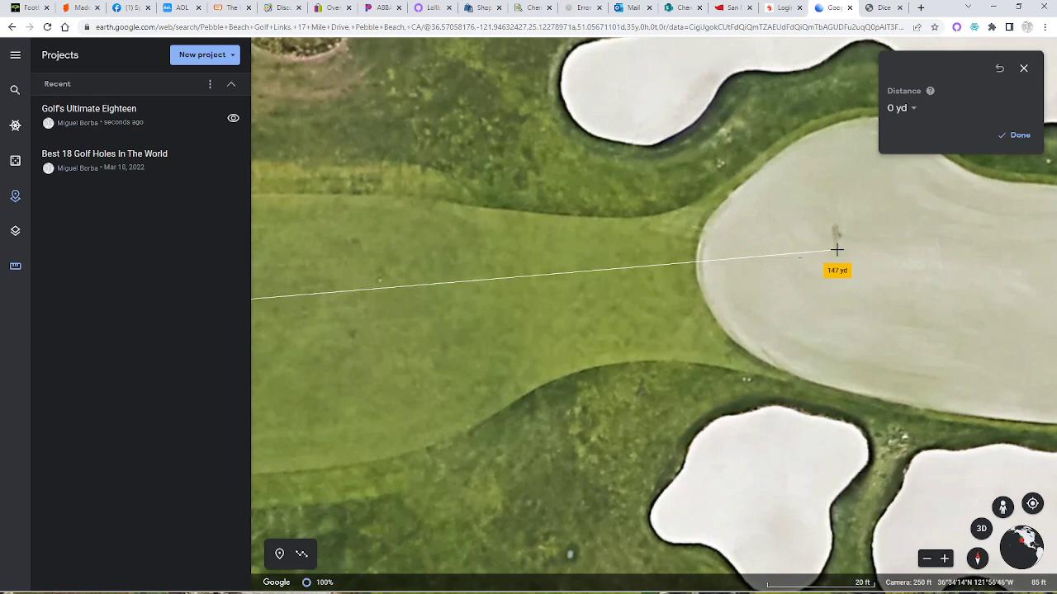
left_click(836, 250)
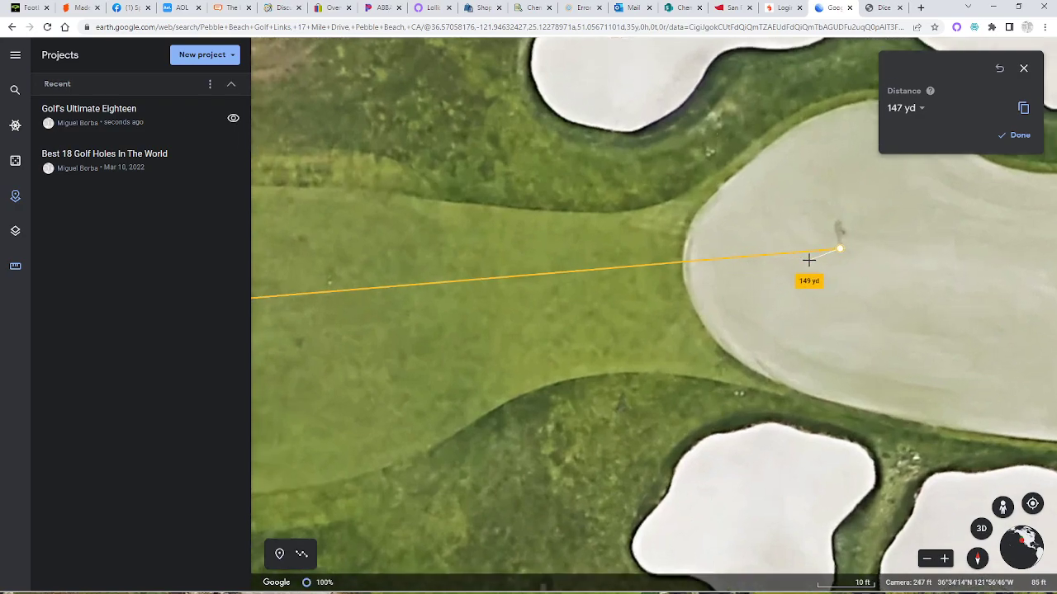
scroll(807, 262, "down", 5)
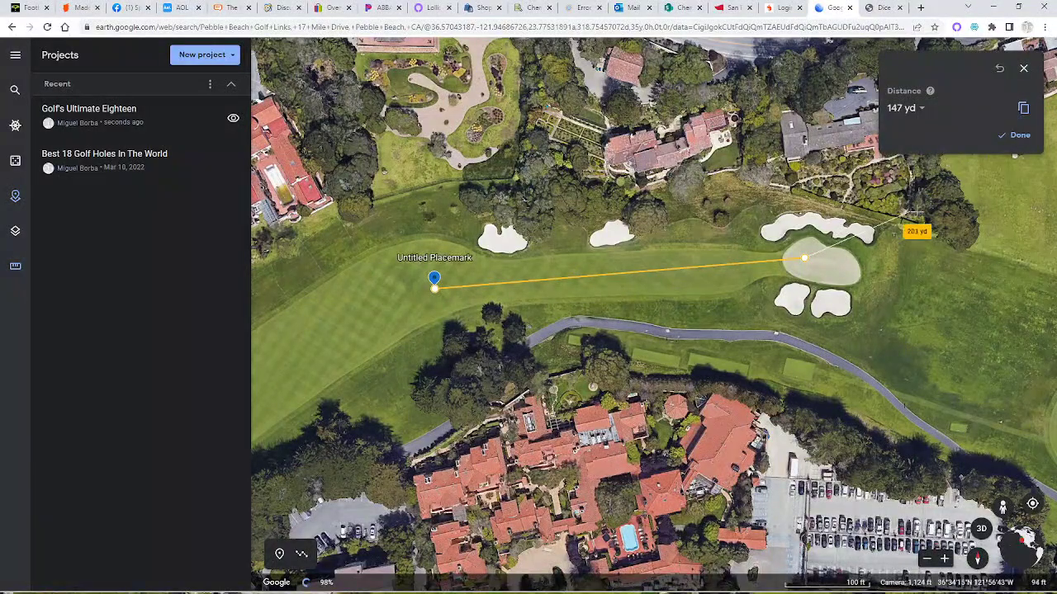
Finish the 147 yd measurement, zoom onto the green, and save a placemark at the flag
left_click(1020, 136)
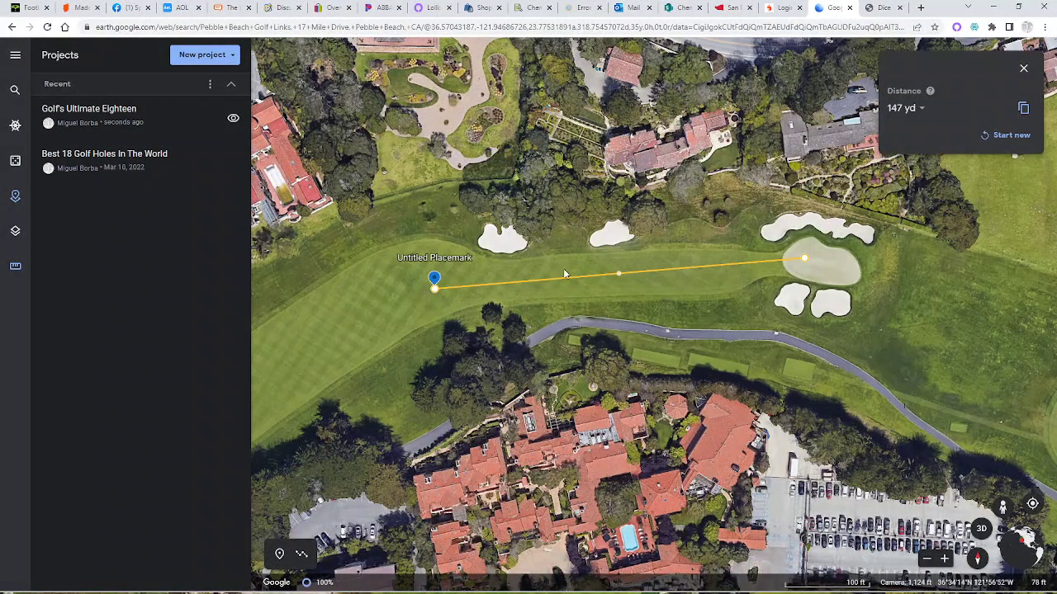
double_click(781, 265)
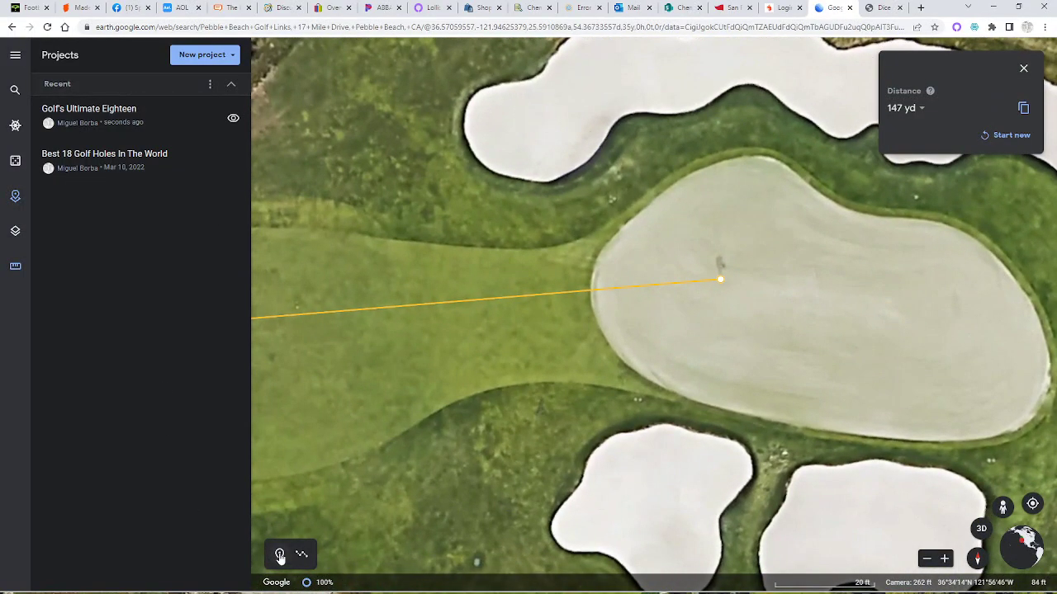
left_click(279, 555)
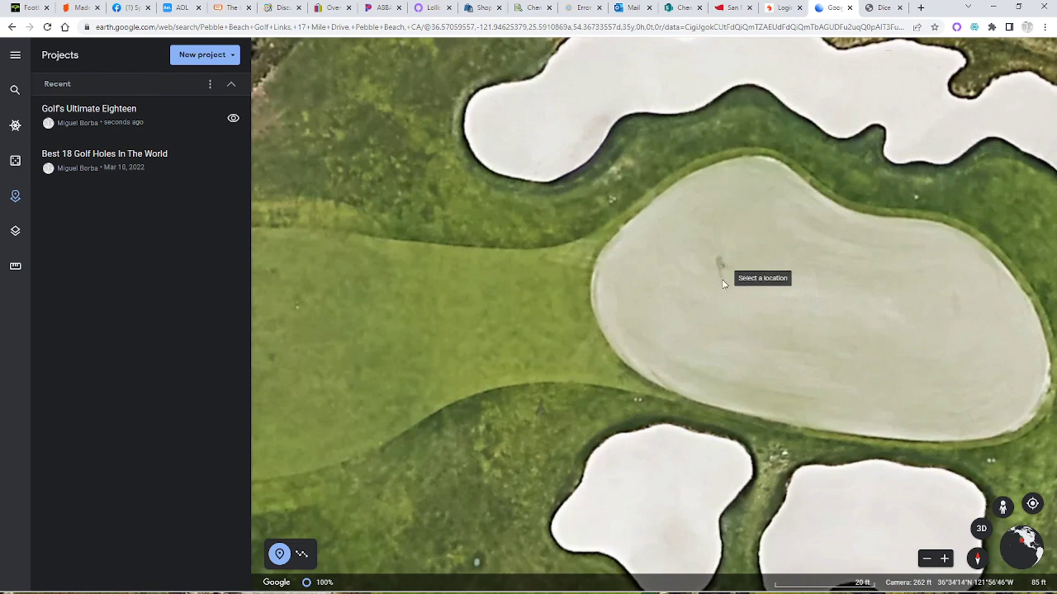
left_click(722, 283)
left_click(593, 351)
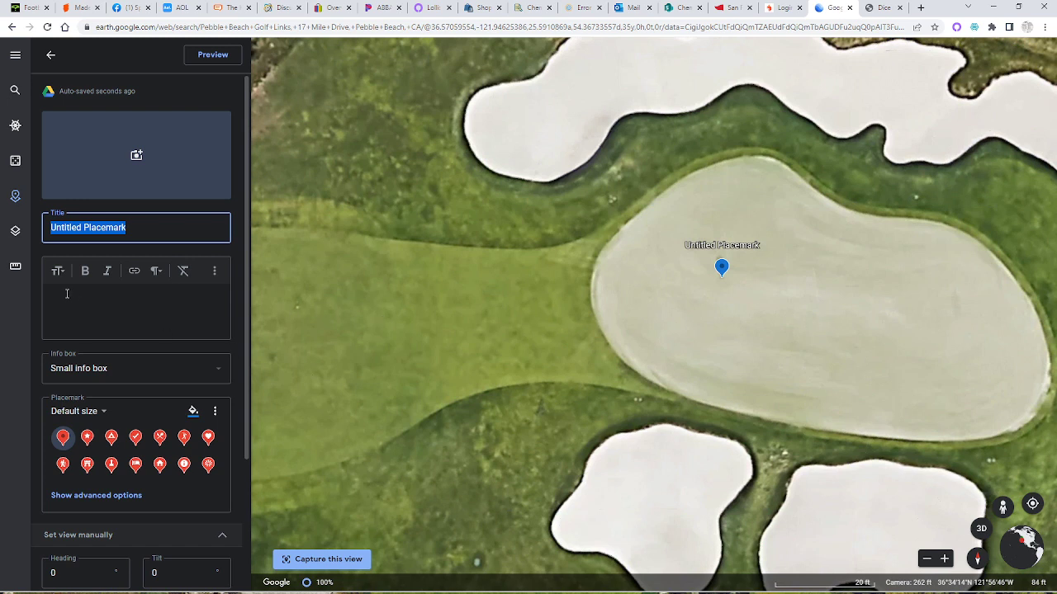
Measure 23 ft from the untitled green placemark to a nearby spot, with units switched to feet
left_click(14, 271)
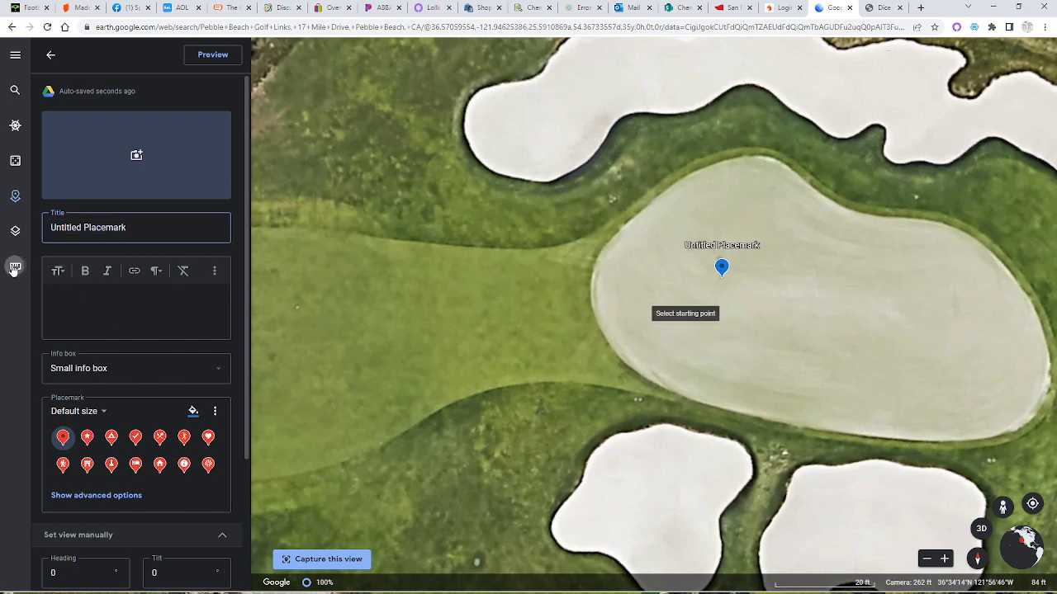
left_click(721, 276)
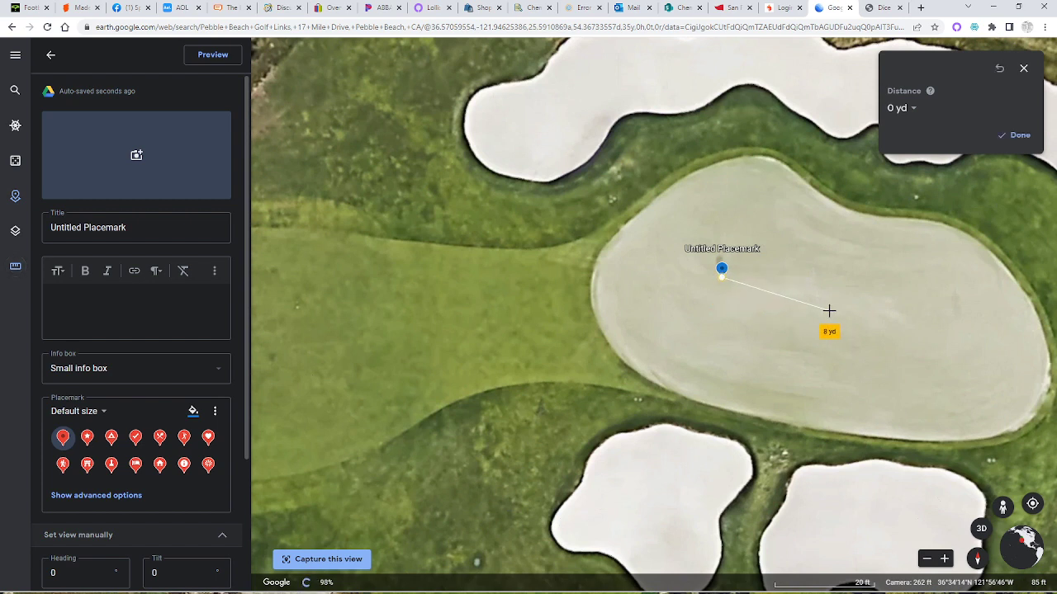
left_click(829, 312)
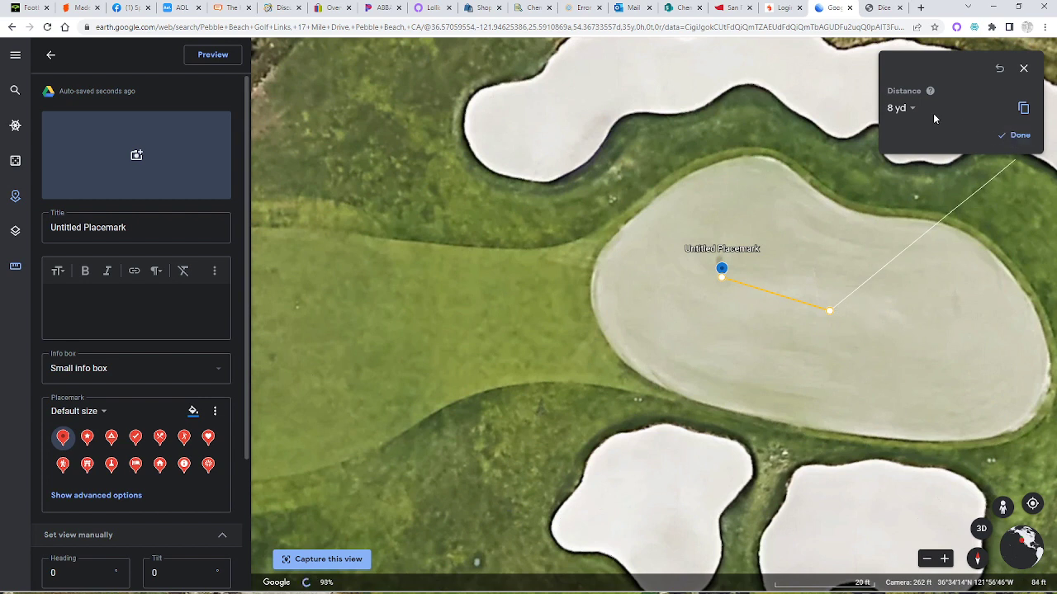
left_click(900, 110)
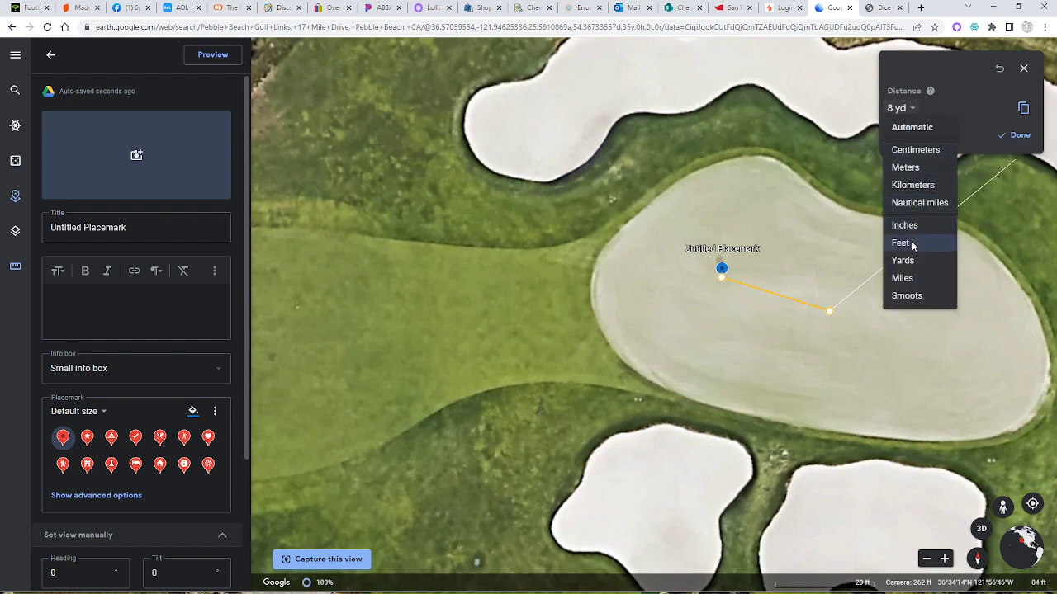
left_click(898, 242)
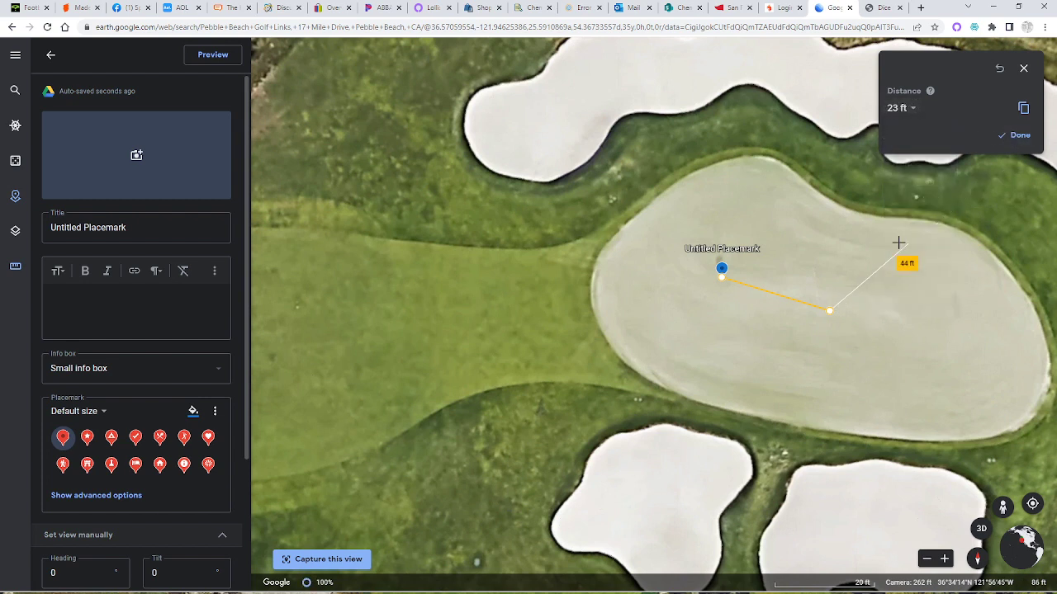
left_click(828, 311)
scroll(696, 284, "down", 2)
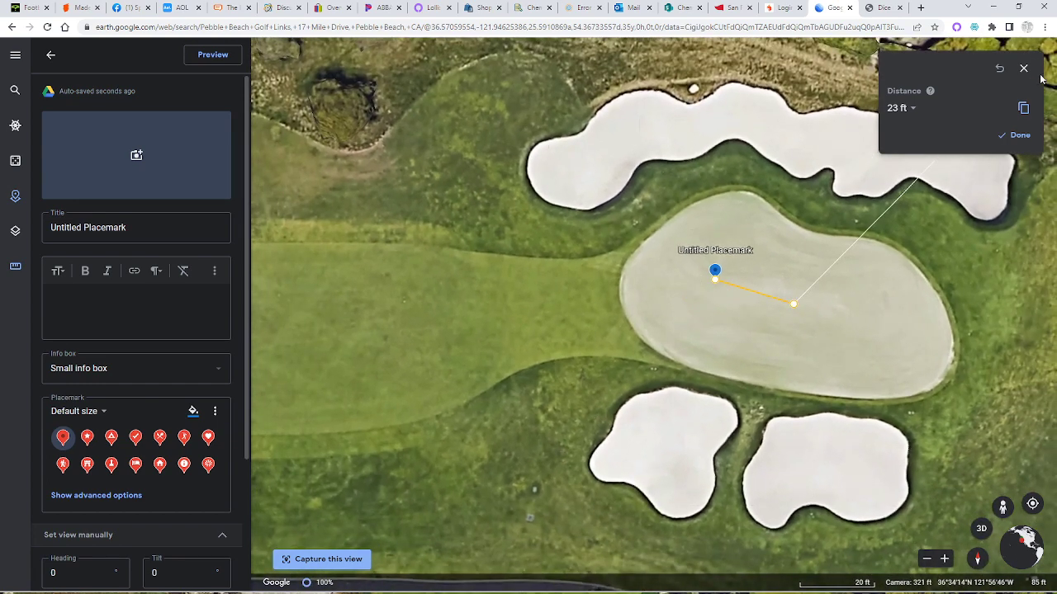
Clear the 23 ft measurement, pan along the fairway, and back out to the Projects list
left_click(1024, 68)
left_click_drag(520, 278, 650, 279)
scroll(569, 243, "down", 3)
left_click_drag(567, 239, 153, 309)
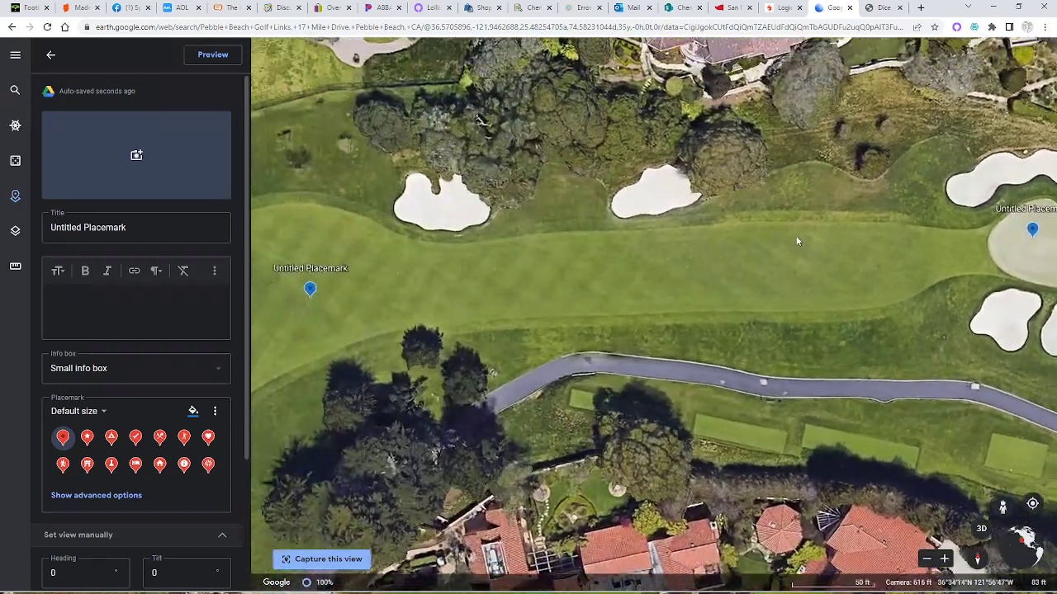
left_click_drag(483, 250, 672, 200)
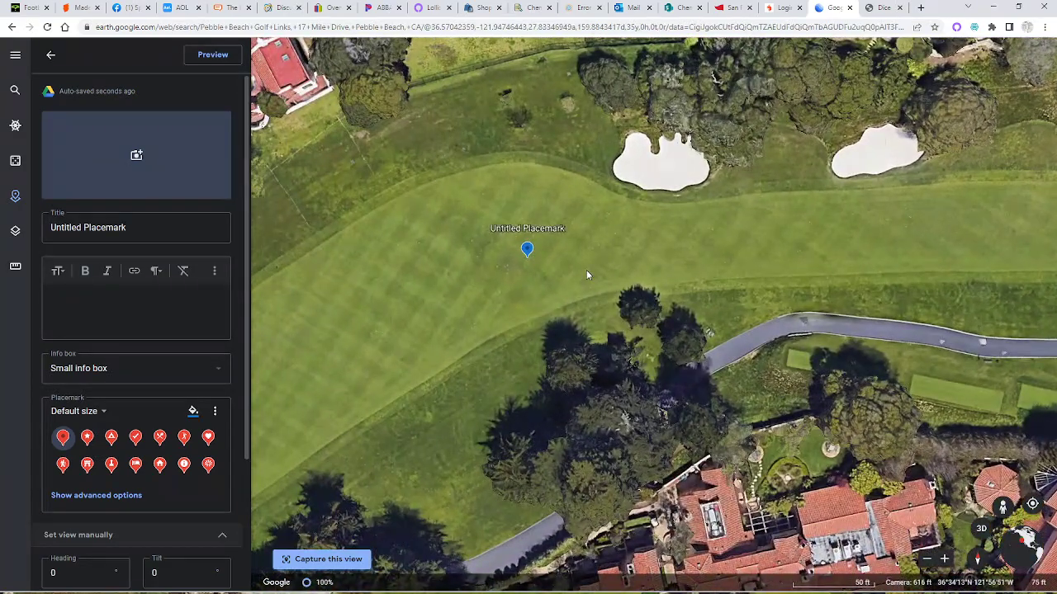
scroll(587, 275, "down", 2)
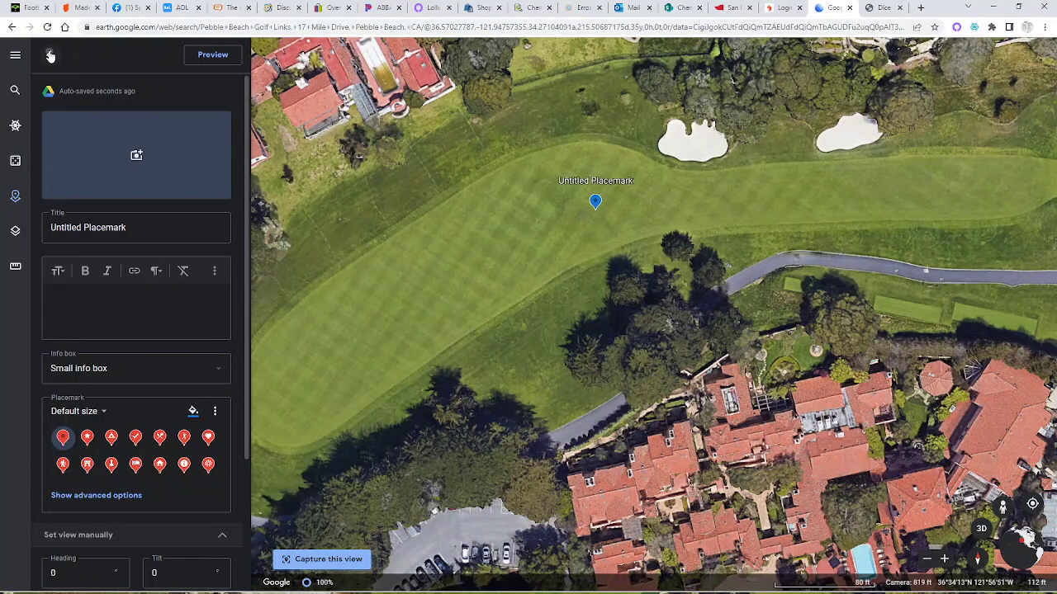
left_click(49, 55)
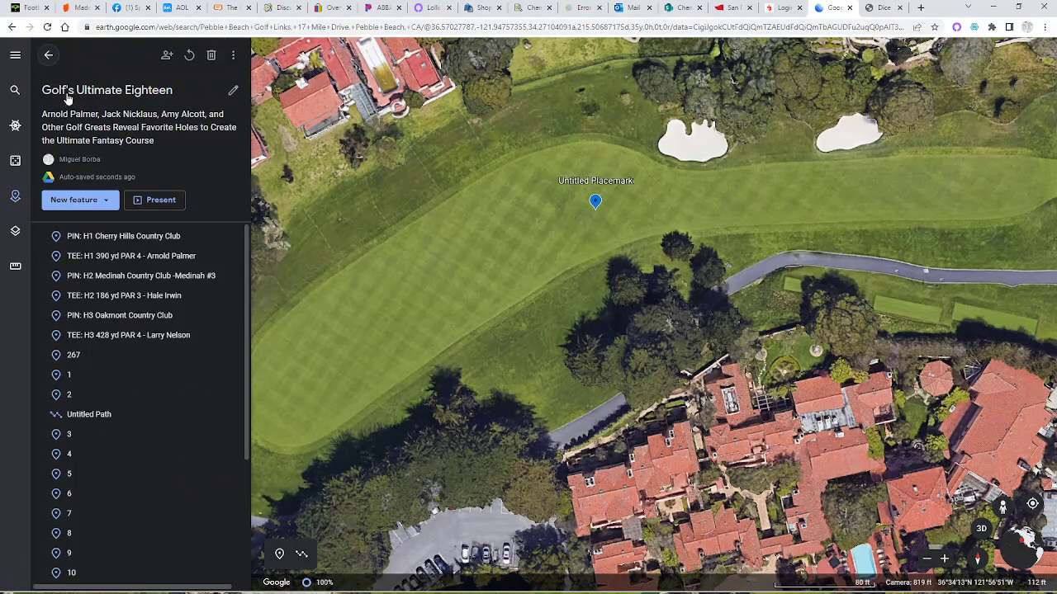
left_click(49, 55)
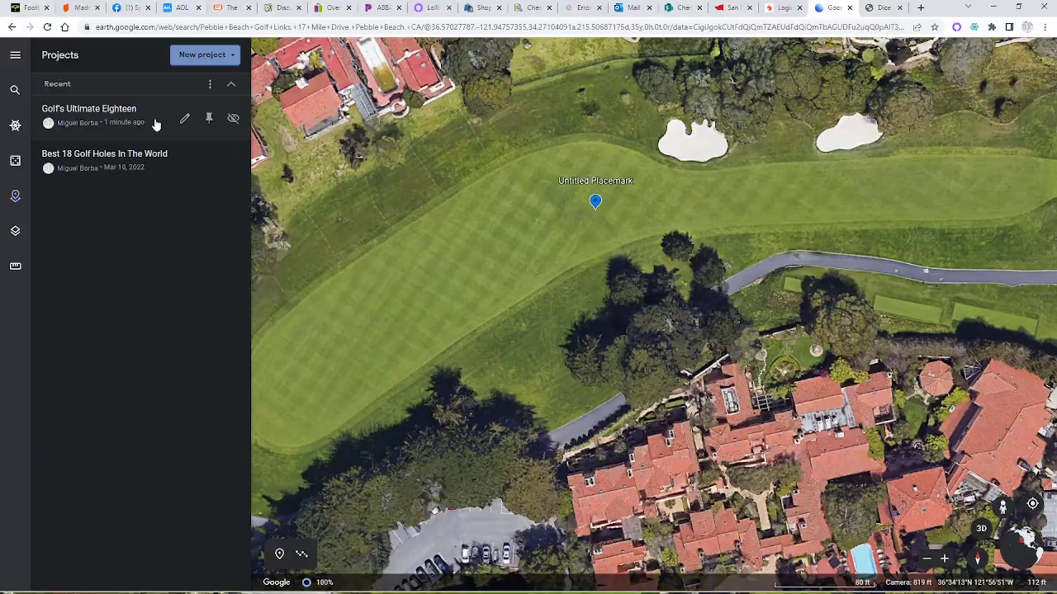
Reopen Golf's Ultimate Eighteen and open the PIN: H1 Cherry Hills Country Club placemark
left_click(184, 118)
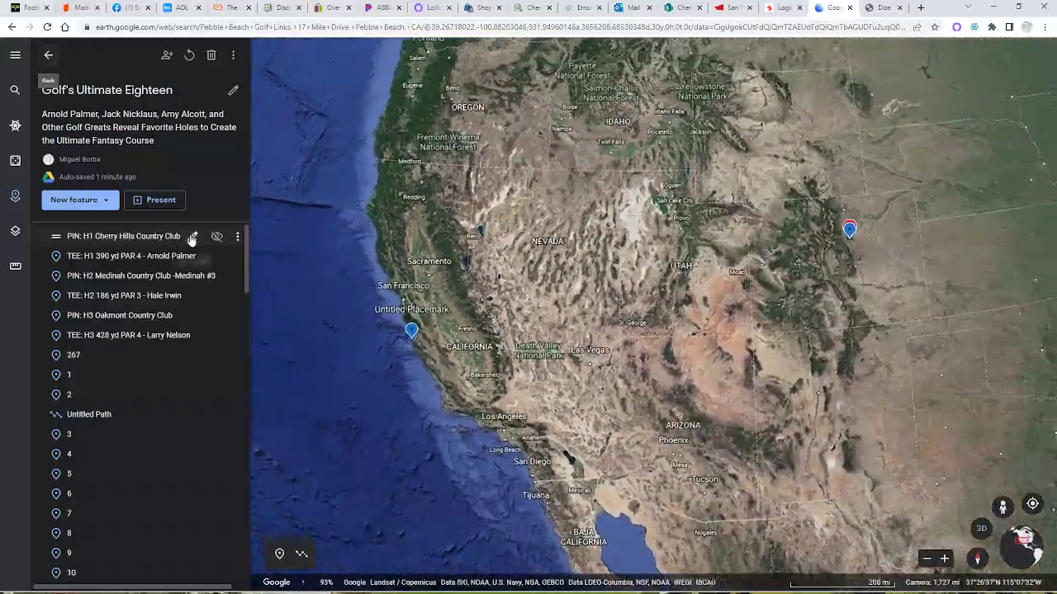
left_click(192, 236)
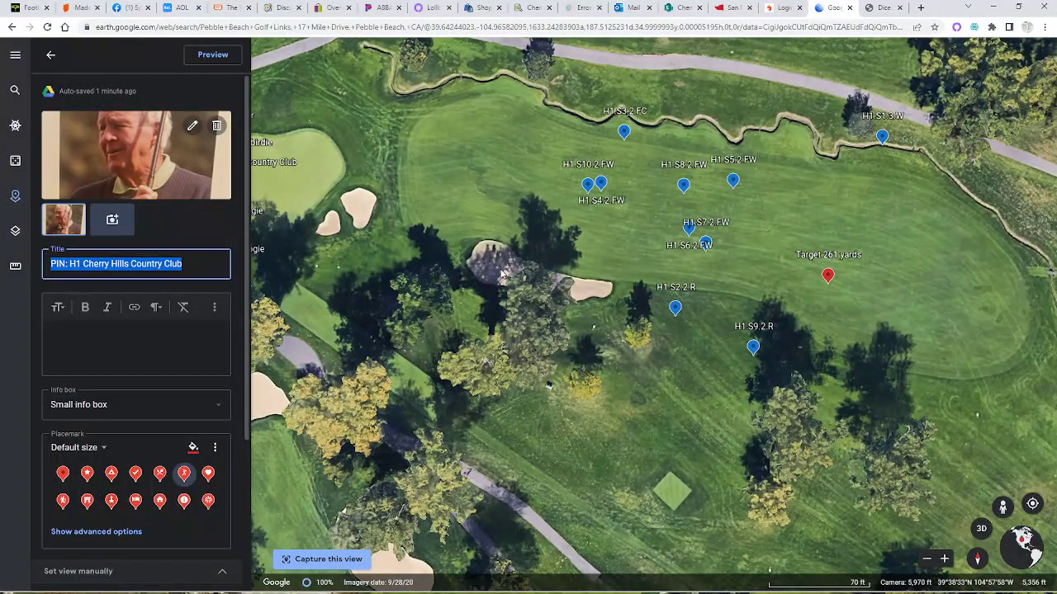
left_click(497, 277)
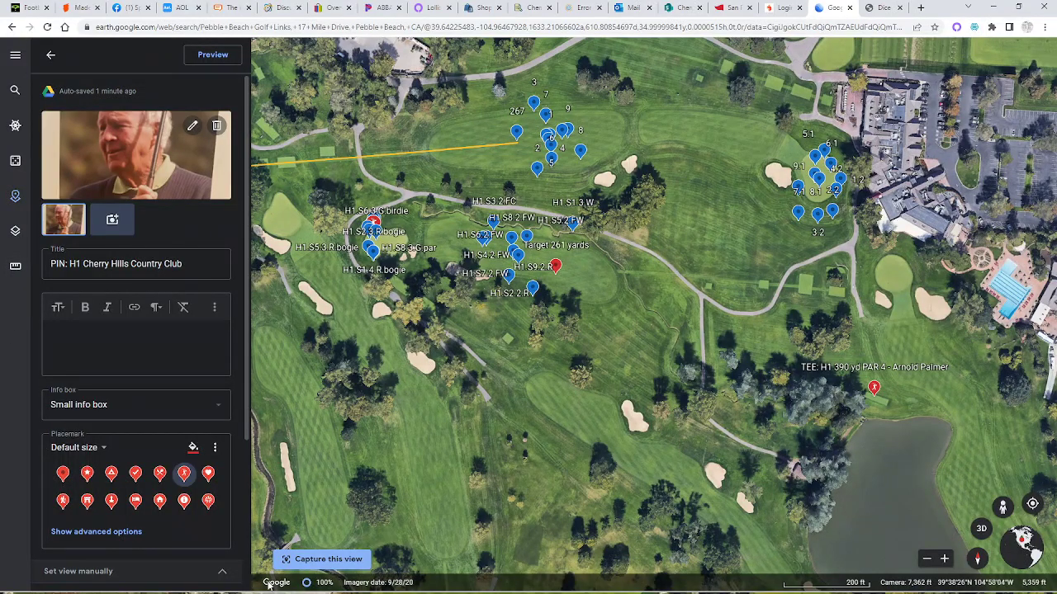
Return to the feature list, then start a line from the H1 tee pin and cancel it unsaved
left_click(50, 56)
left_click(303, 555)
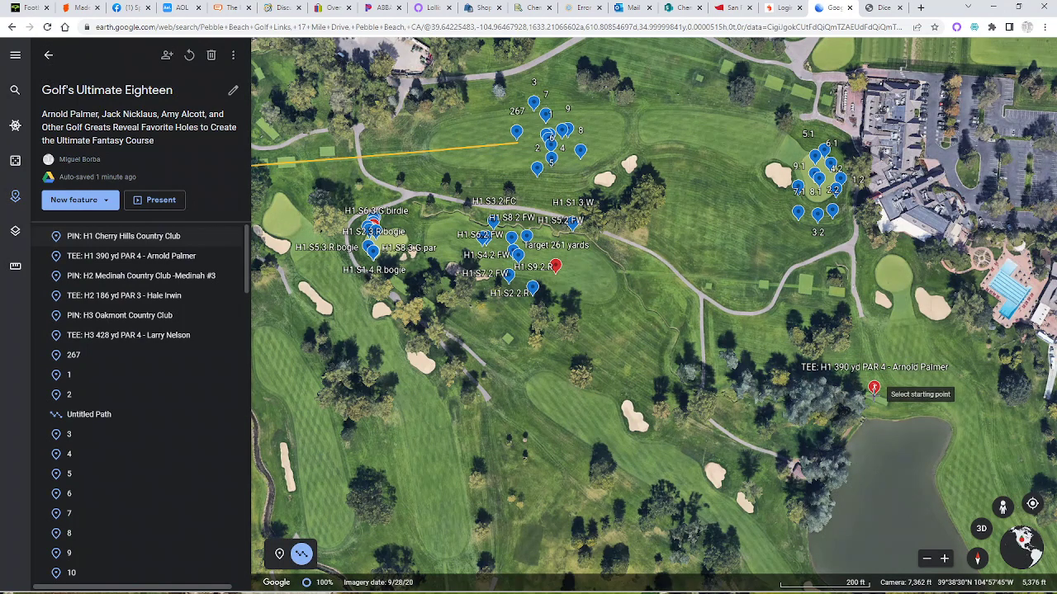
left_click(874, 398)
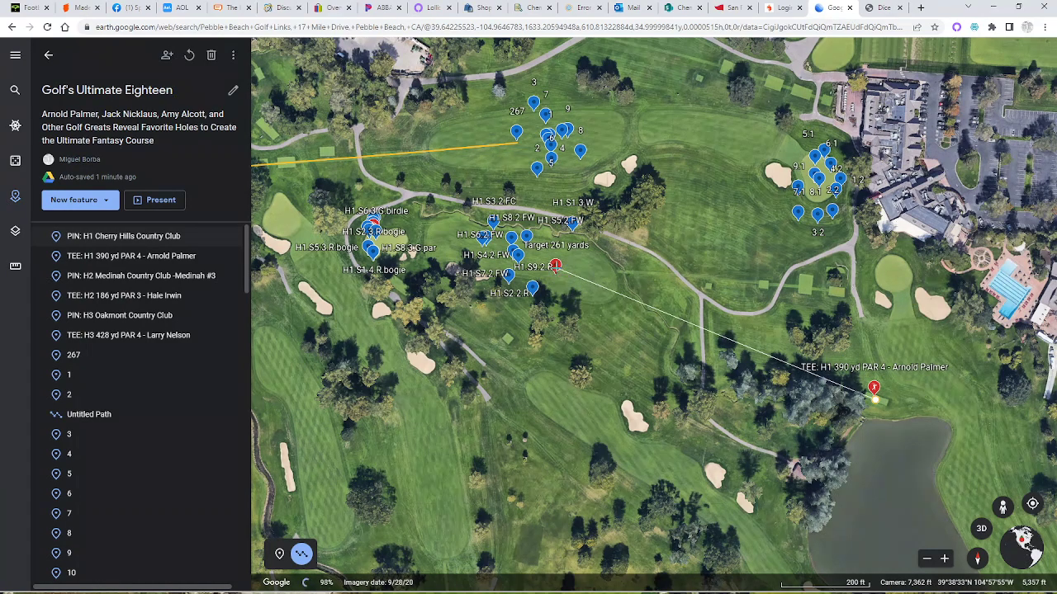
scroll(555, 268, "up", 3)
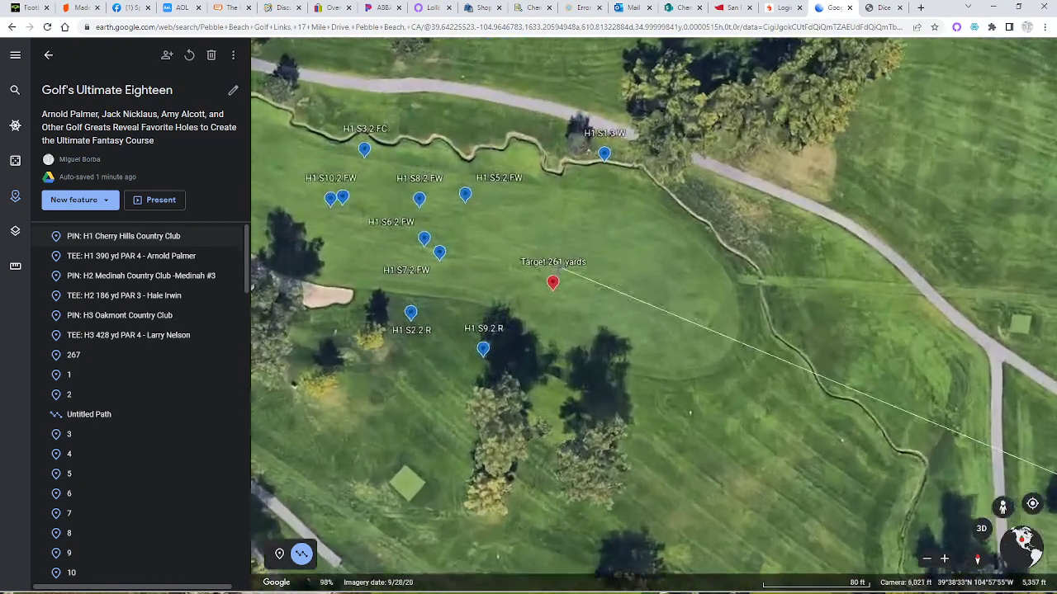
left_click_drag(564, 269, 720, 255)
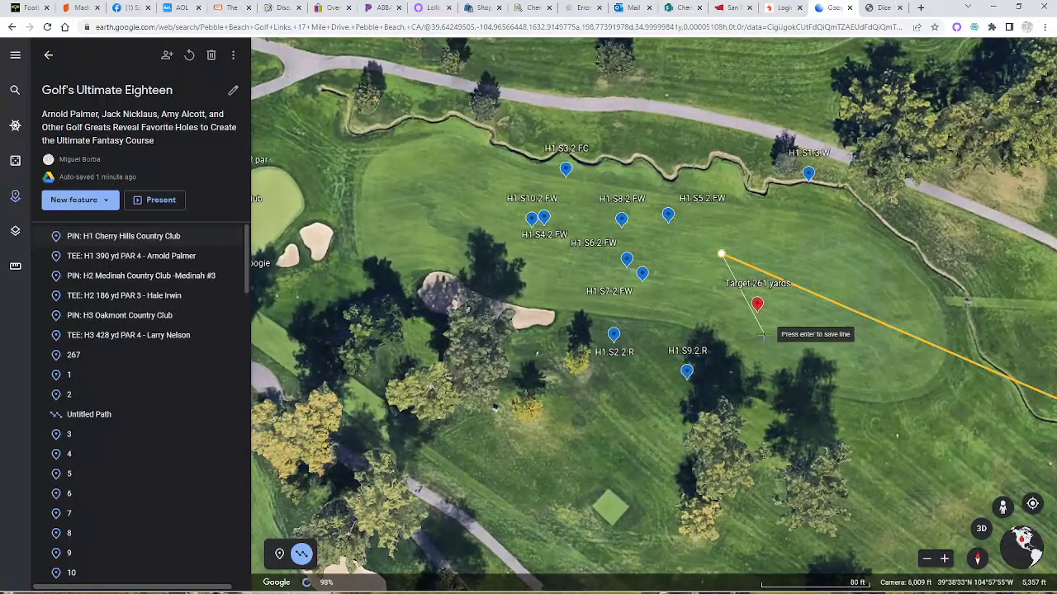
left_click(720, 253)
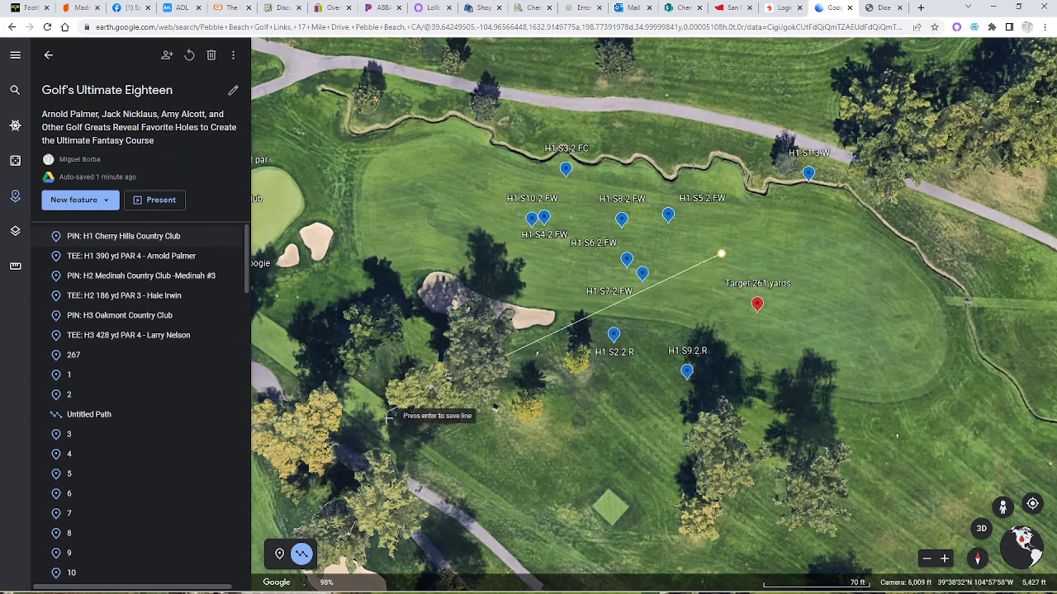
left_click(572, 278)
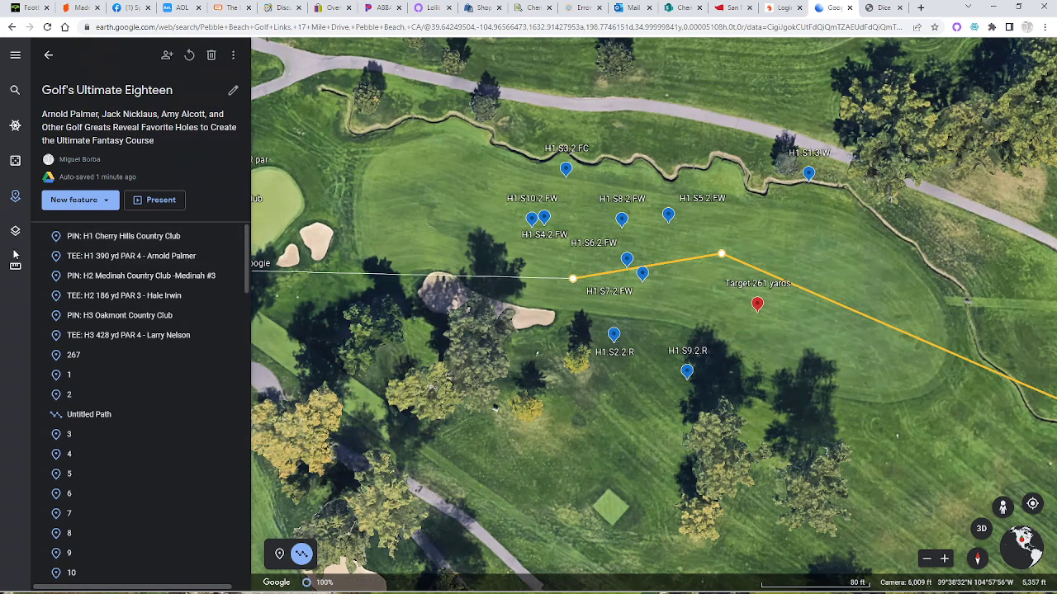
key("Return")
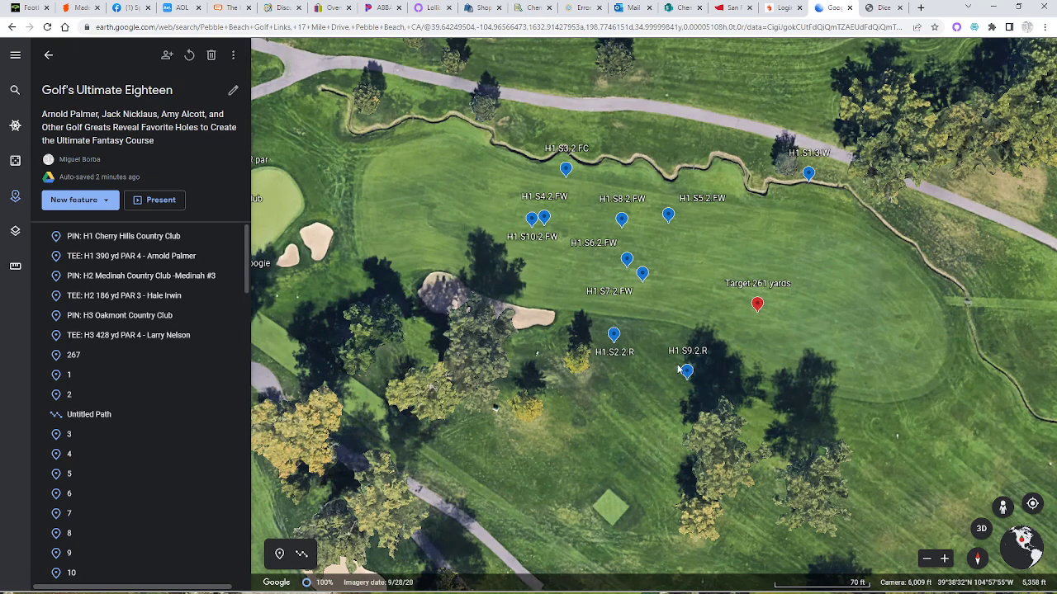
Centre Cherry Hills hole 1's green with its pin and par, birdie and bogie markers
left_click_drag(455, 248, 665, 273)
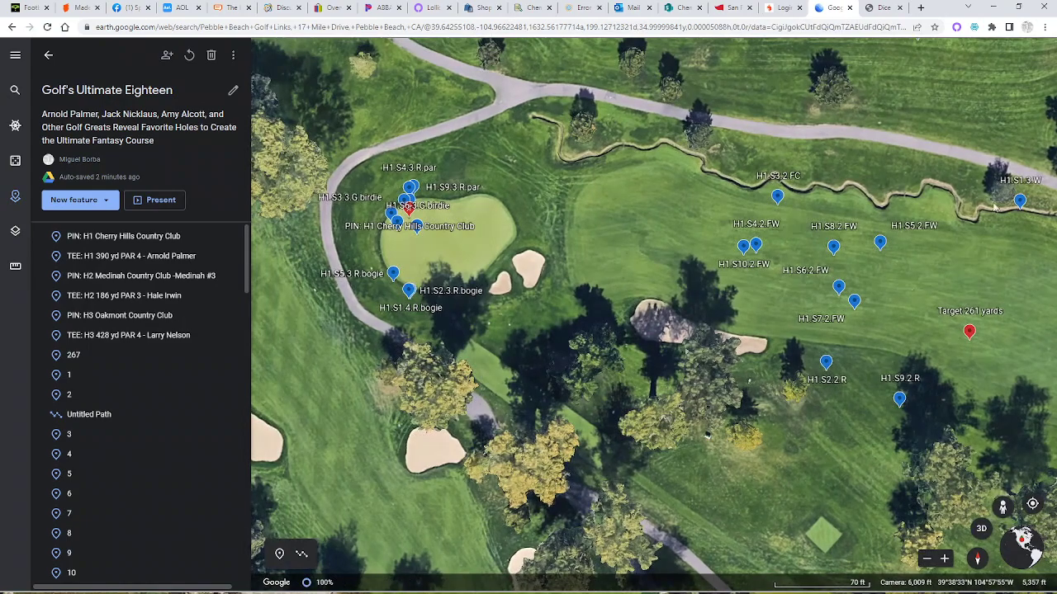
mouse_move(410, 188)
left_mouse_down()
mouse_move(471, 196)
mouse_move(620, 251)
mouse_move(686, 226)
mouse_move(667, 118)
left_mouse_up()
Measure about 81 yd from the Cherry Hills green to the fairway shot markers, then clear it
scroll(575, 237, "up", 2)
scroll(624, 234, "up", 3)
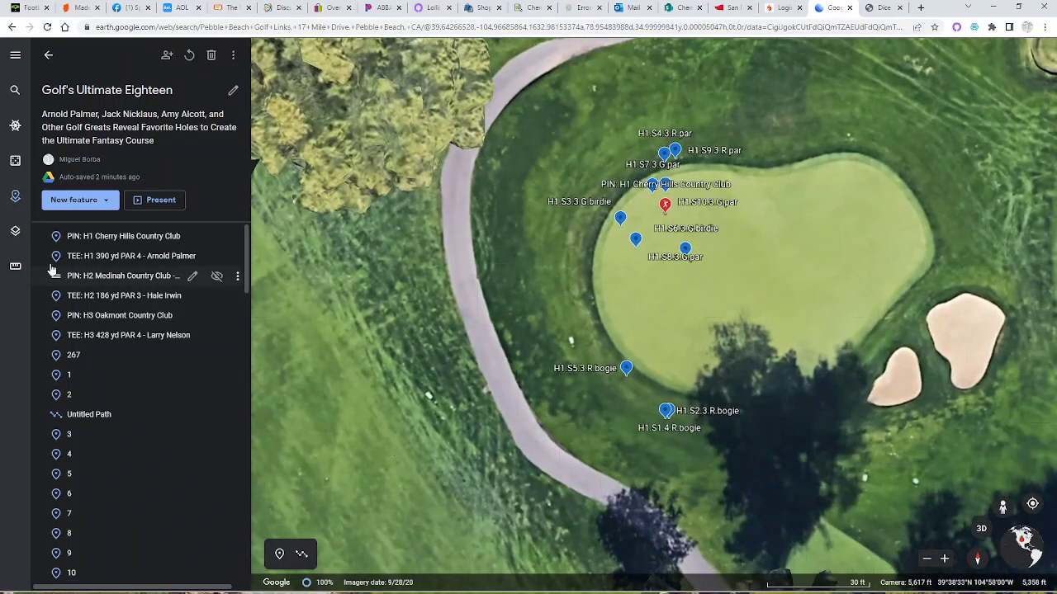
left_click(15, 266)
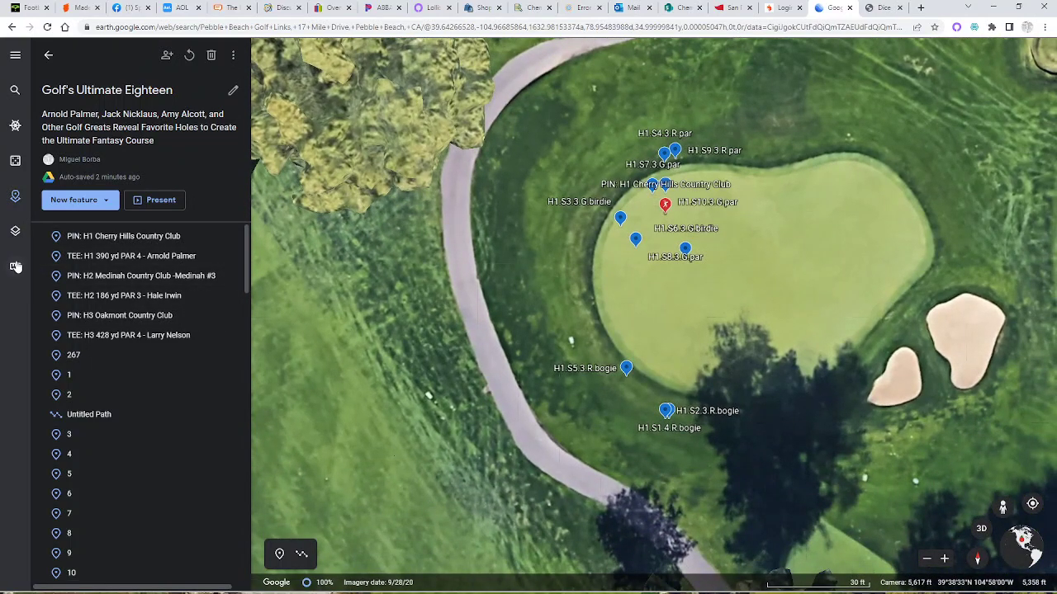
left_click(761, 265)
scroll(925, 312, "down", 3)
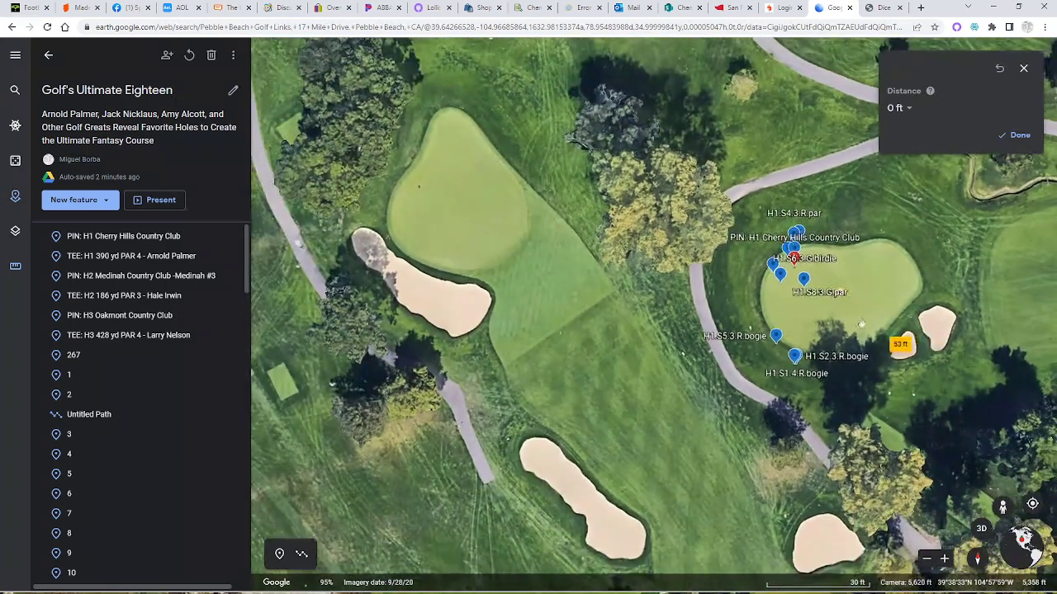
left_click_drag(925, 312, 788, 215)
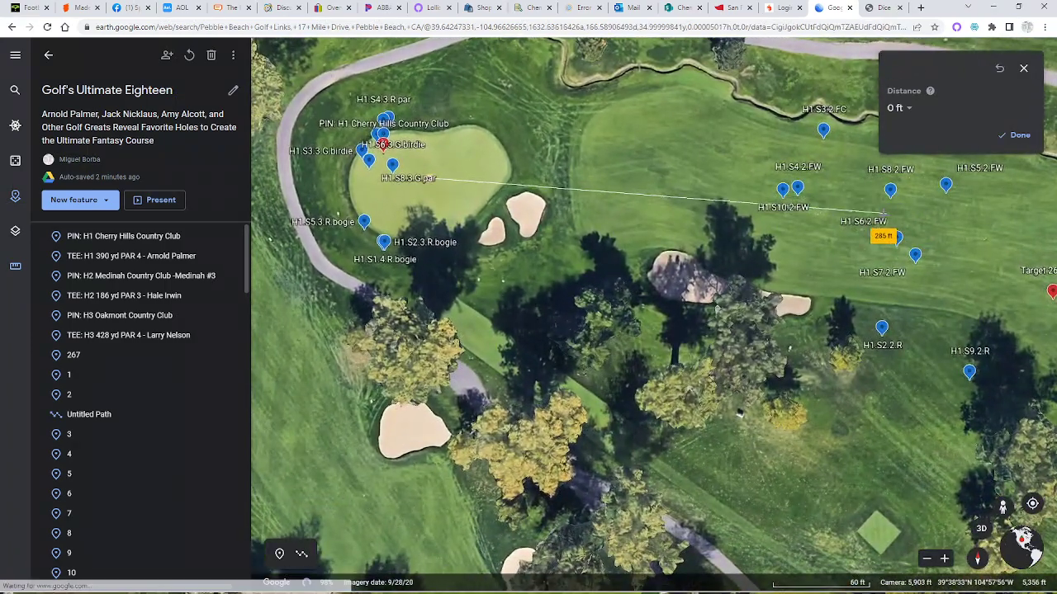
left_click(902, 113)
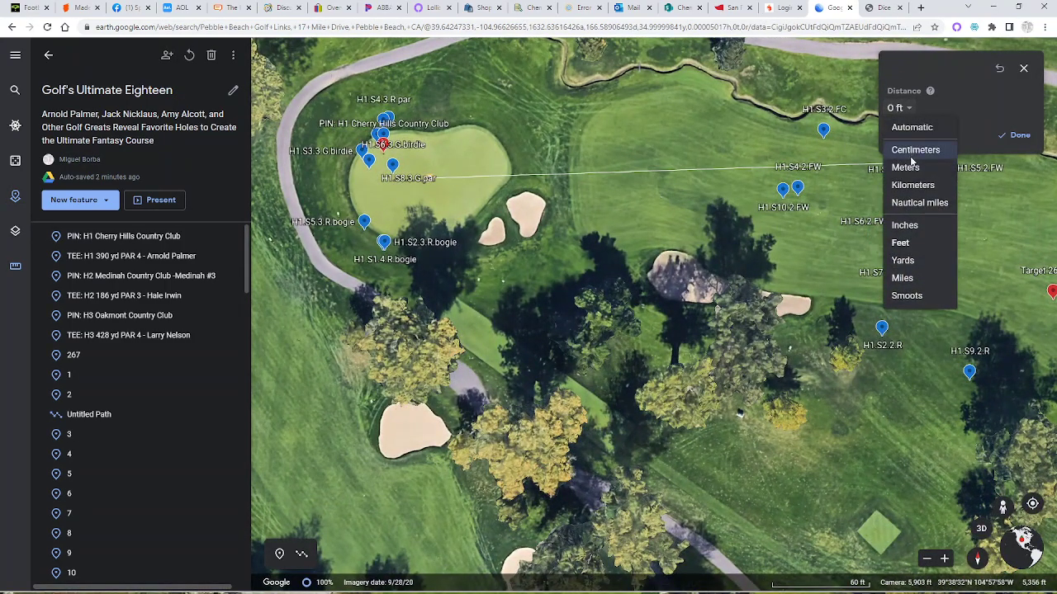
left_click(905, 261)
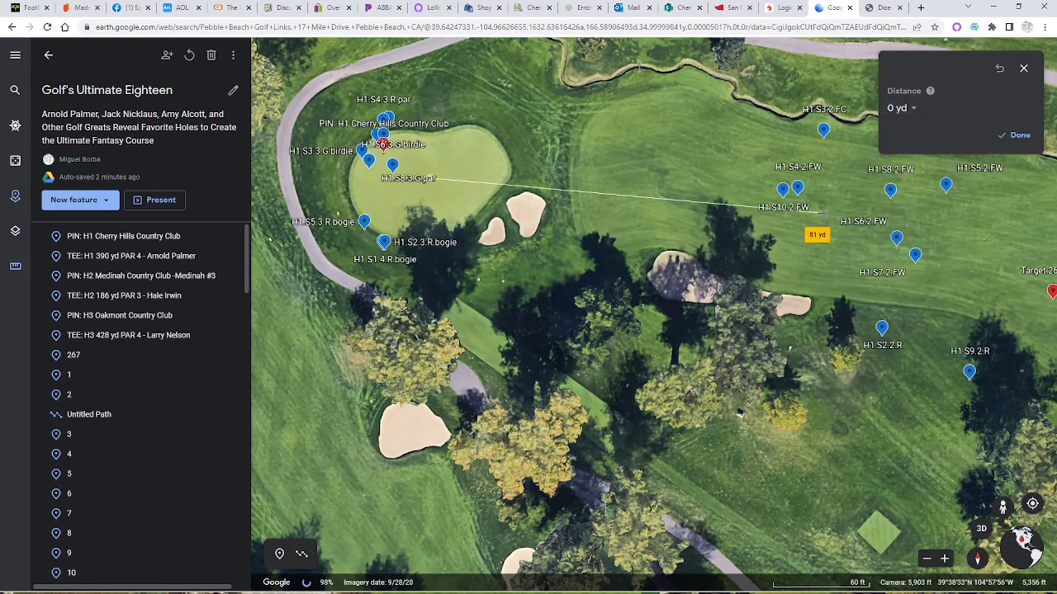
left_click_drag(828, 209, 751, 212)
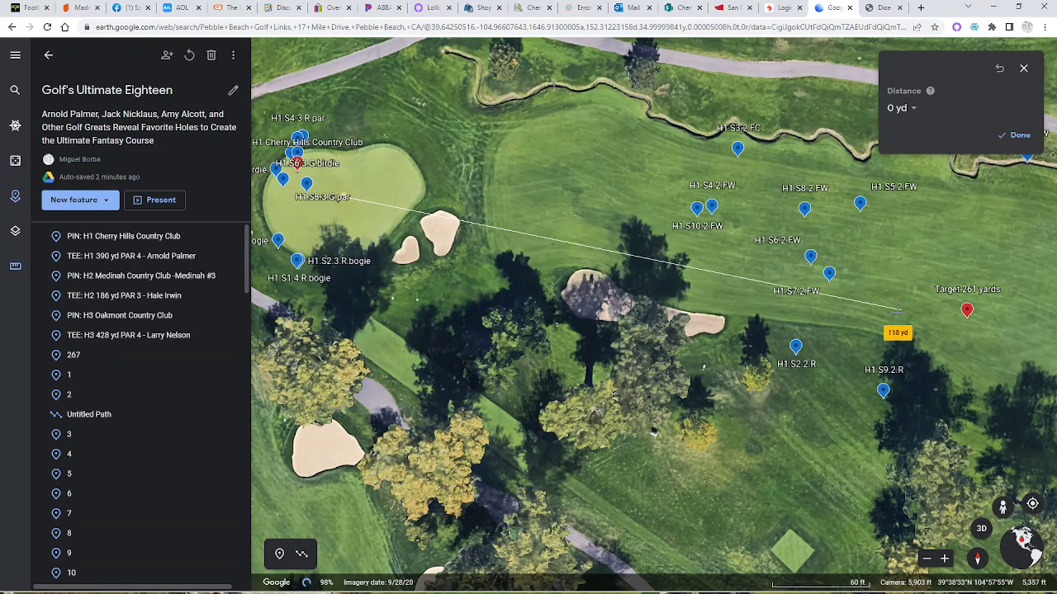
left_click(1023, 69)
scroll(671, 200, "up", 3)
scroll(672, 200, "up", 3)
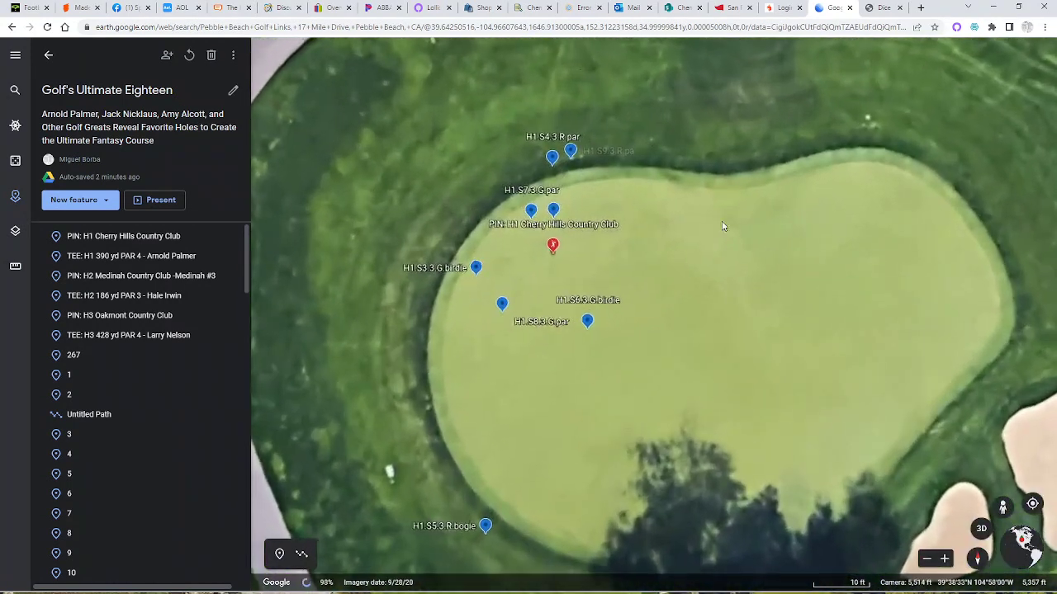
left_click_drag(479, 533, 628, 469)
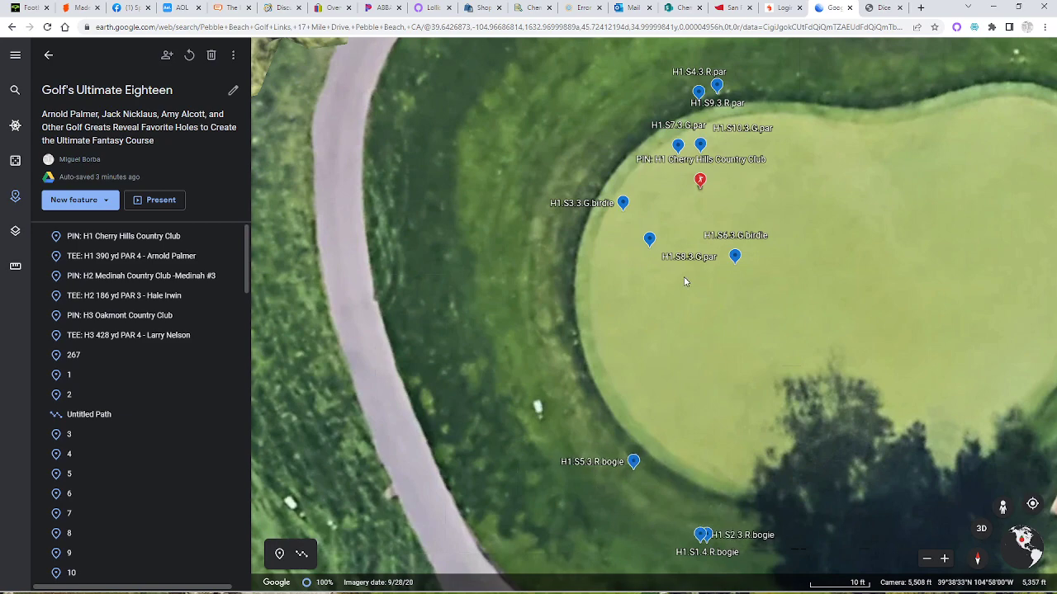
scroll(684, 281, "down", 3)
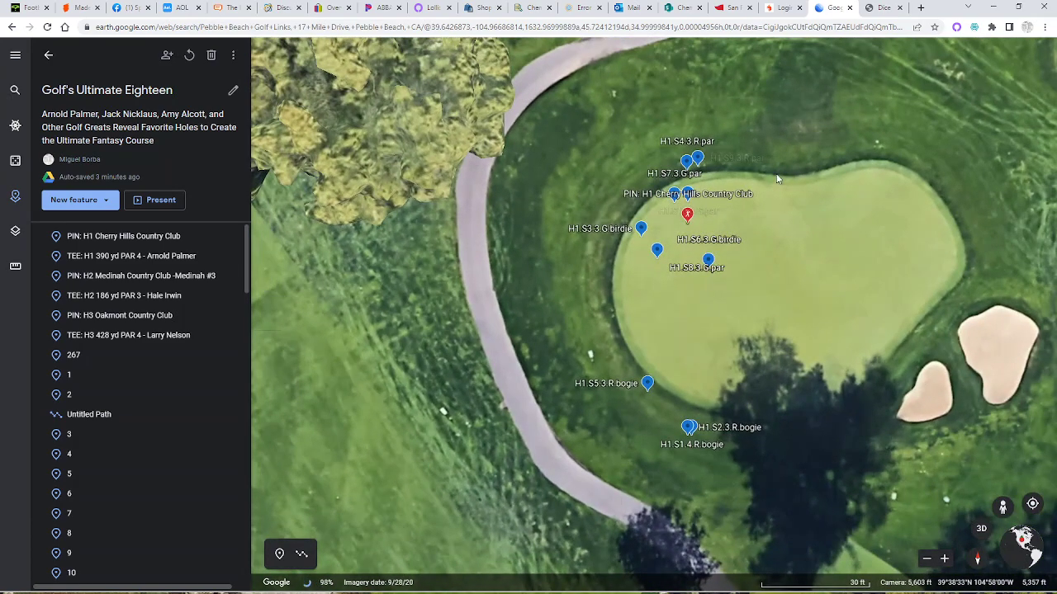
Pan and zoom to the Cherry Hills hole 1 fairway showing placemarks 1 to 10 and 267
scroll(776, 179, "down", 5)
left_click_drag(825, 124, 815, 242)
scroll(877, 245, "up", 3)
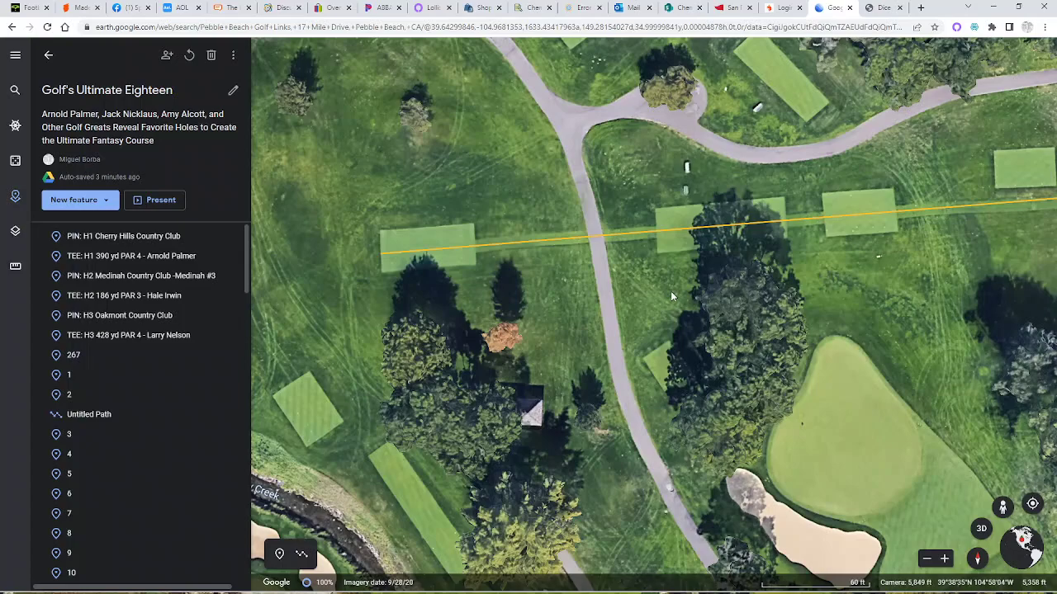
left_click_drag(670, 296, 659, 236, "shift")
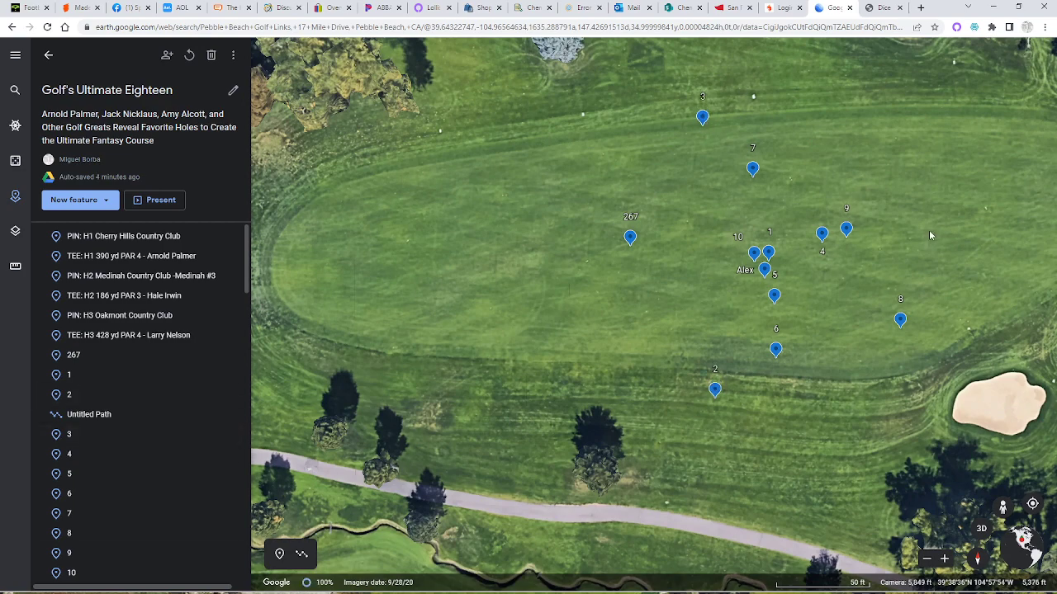
left_click_drag(901, 232, 717, 198)
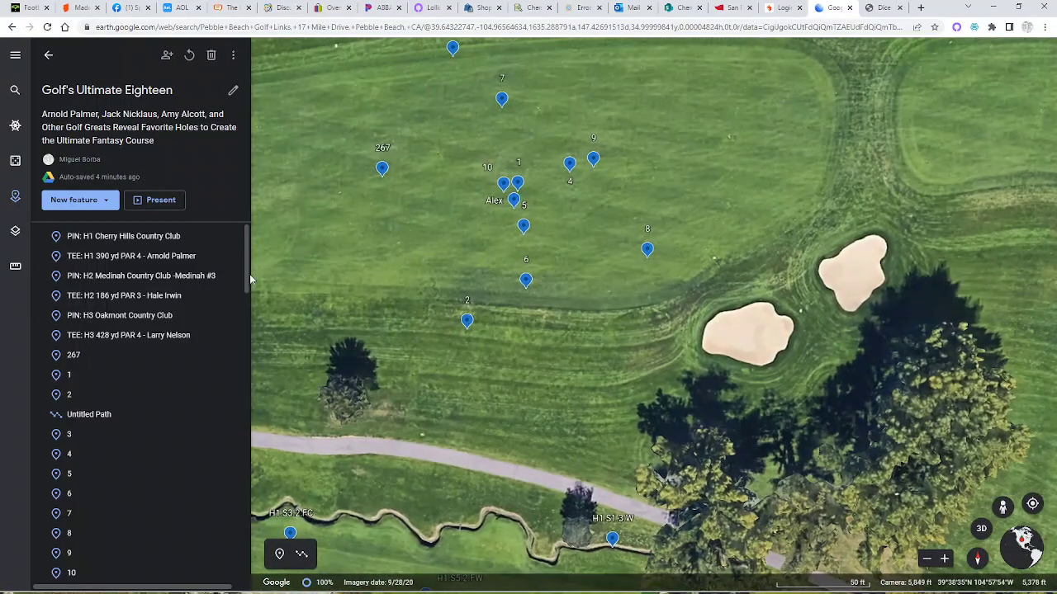
left_click(15, 268)
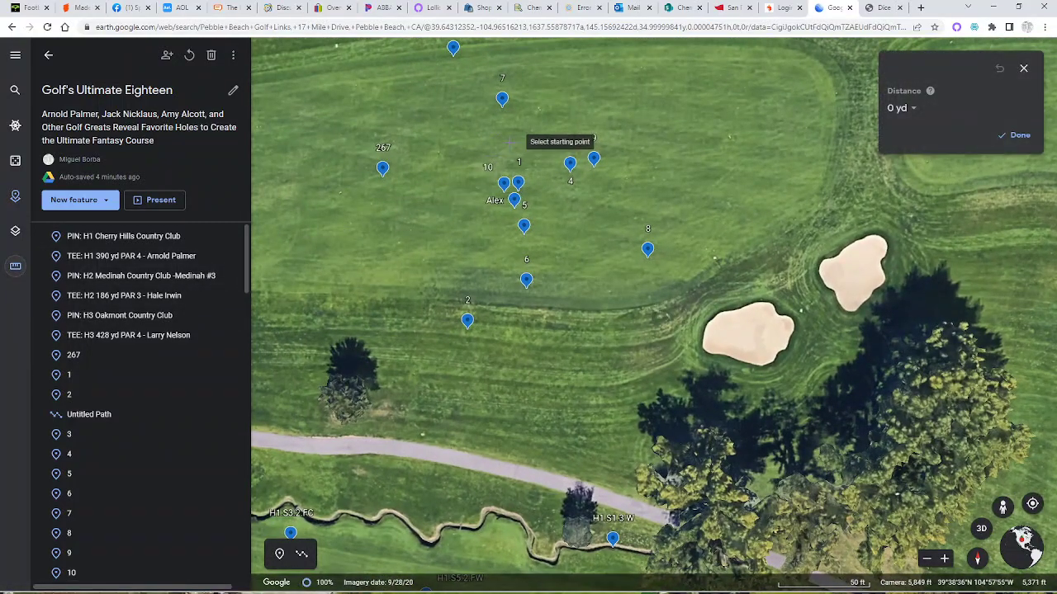
left_click_drag(636, 192, 555, 278)
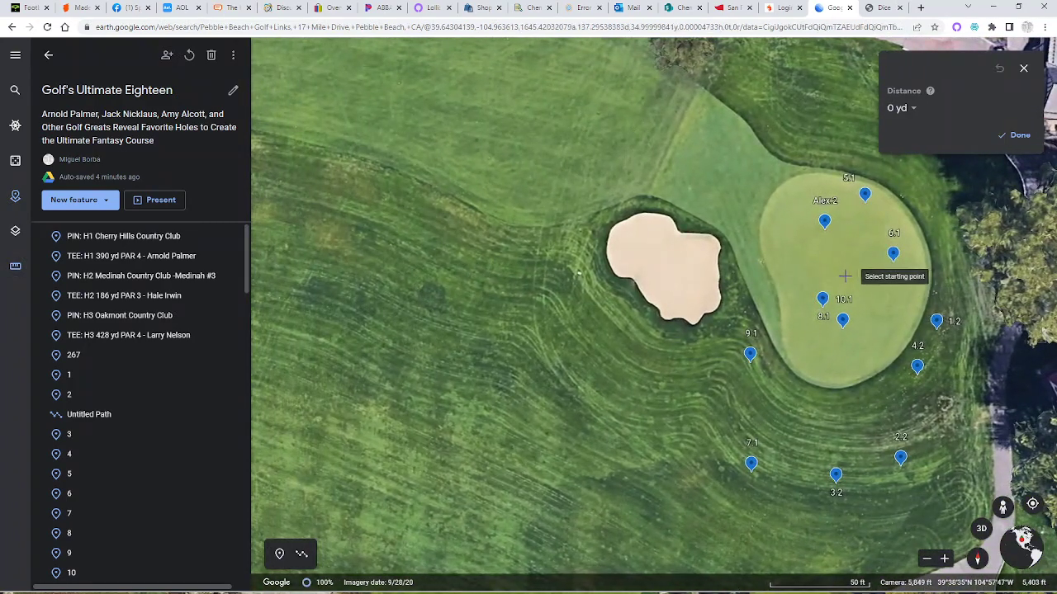
left_click(841, 269)
left_click_drag(673, 272, 826, 346)
left_click_drag(382, 167, 892, 283)
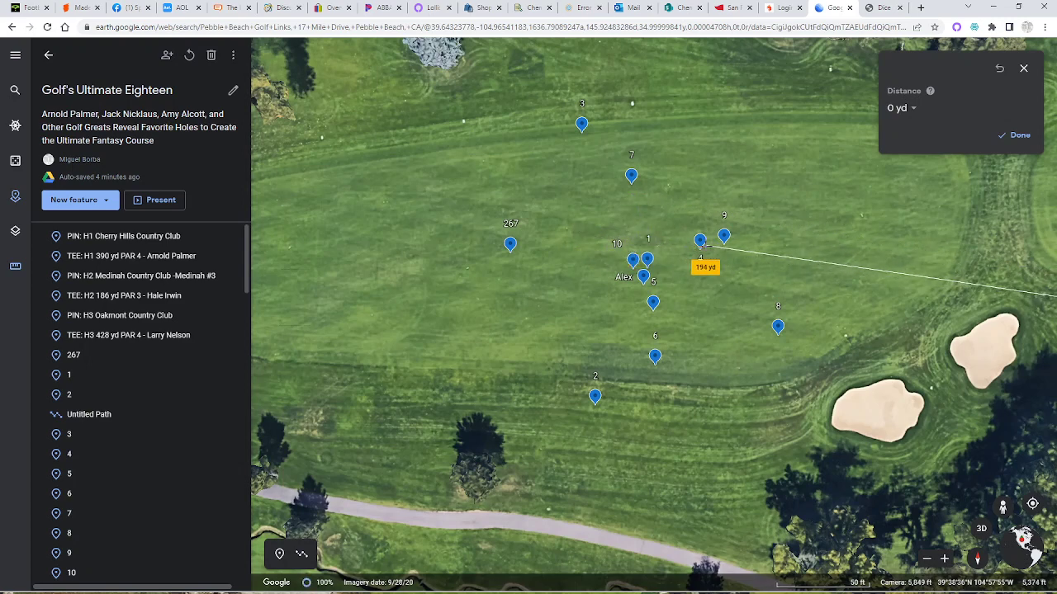
left_click(1023, 68)
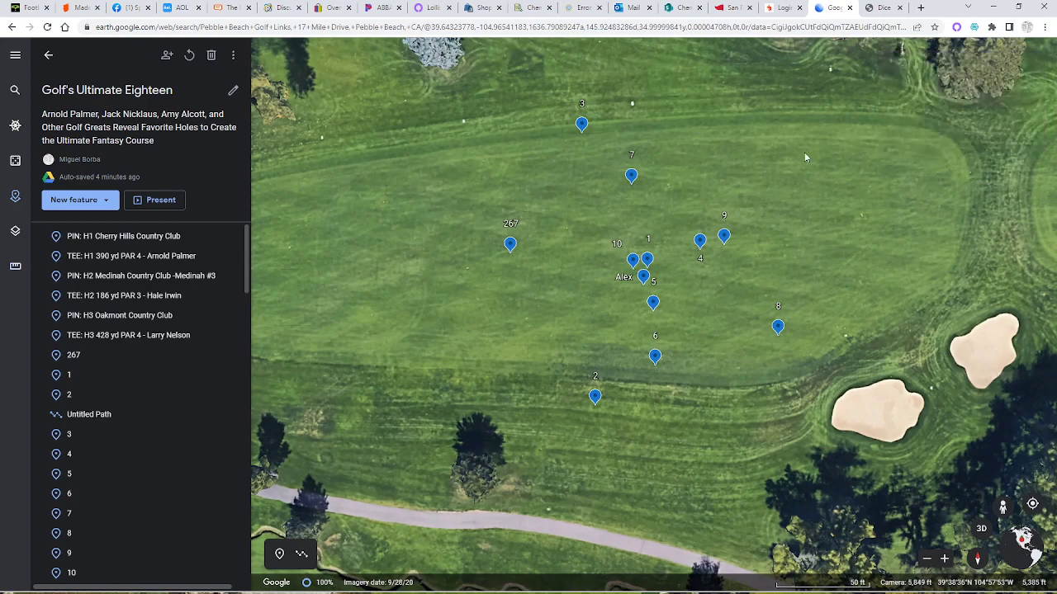
Pan and zoom around the green beside the clubhouse to show shot placemarks 1.2 through 10.1
left_click_drag(823, 307, 441, 143)
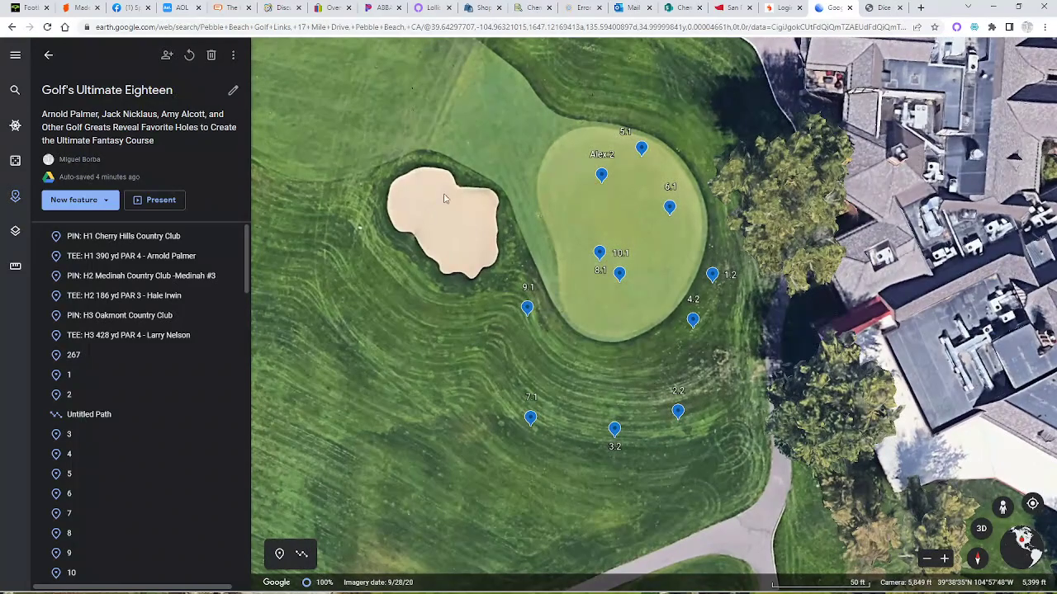
scroll(606, 283, "up", 3)
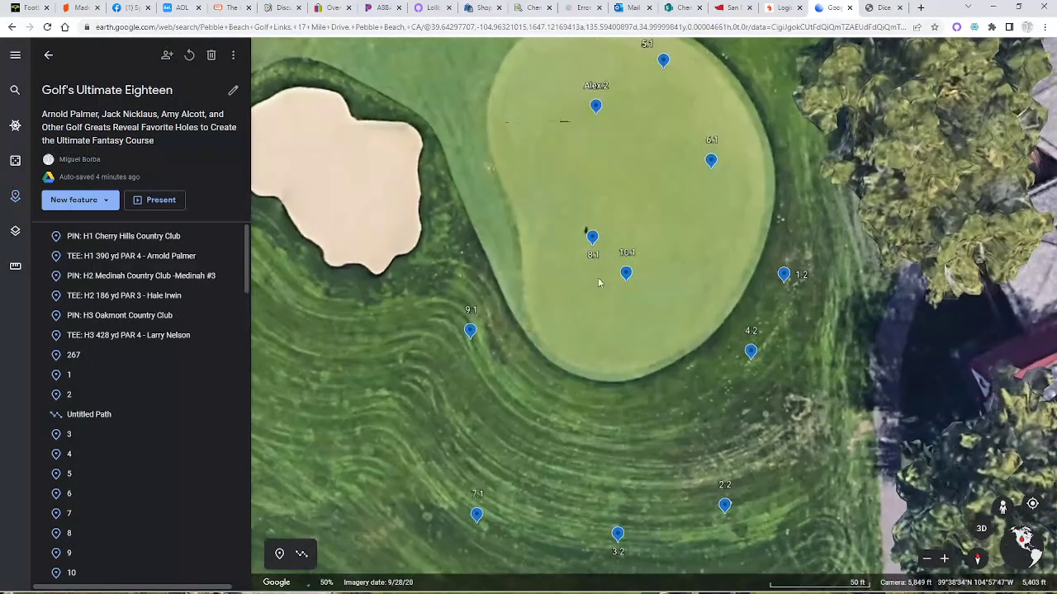
scroll(596, 277, "up", 3)
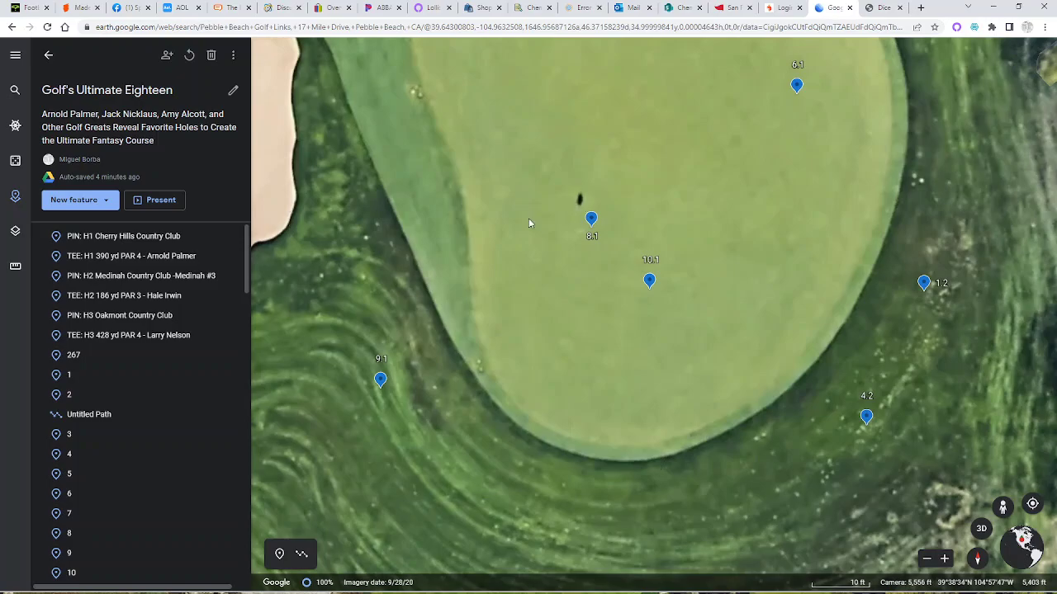
scroll(528, 218, "down", 5)
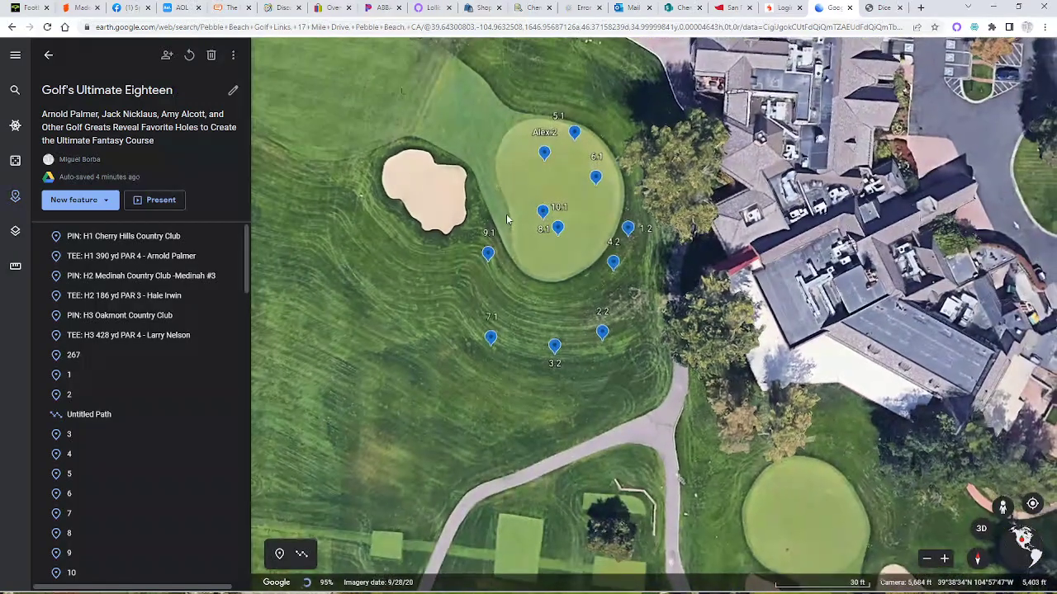
scroll(508, 219, "up", 3)
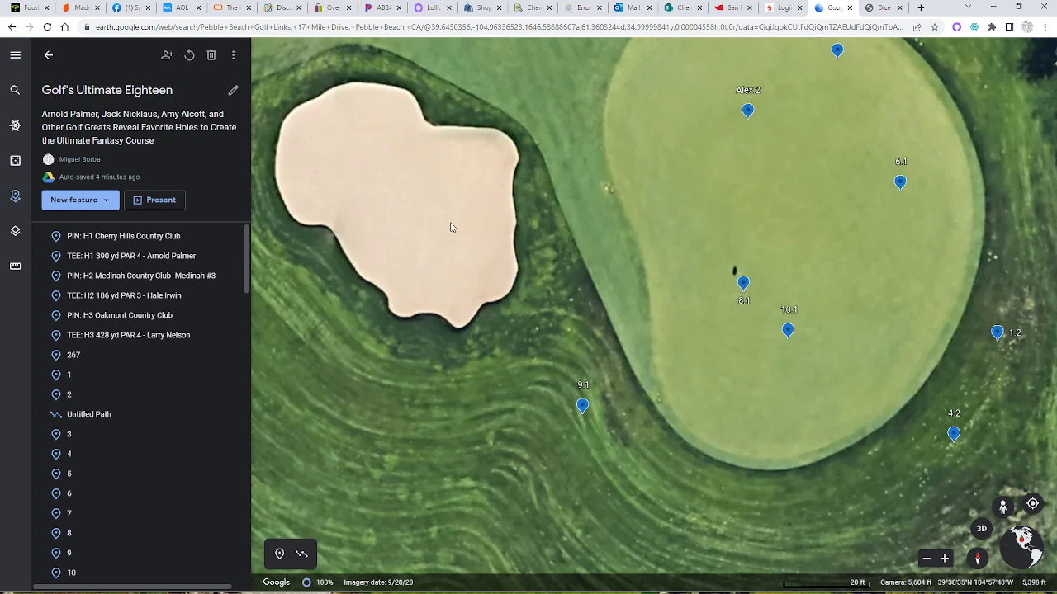
left_click_drag(639, 307, 534, 197)
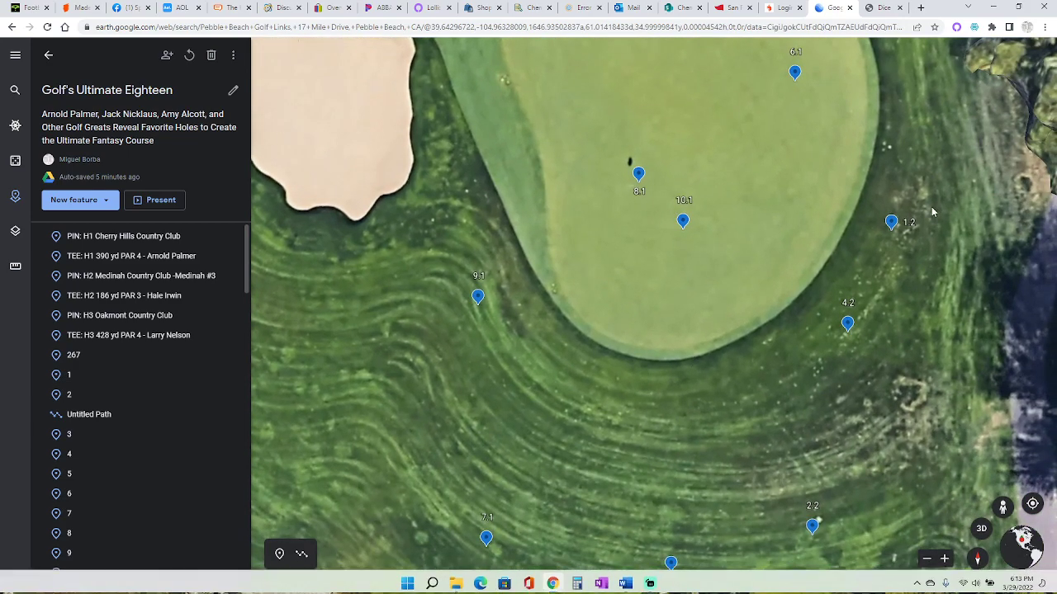
scroll(930, 251, "down", 1)
scroll(925, 228, "down", 1)
scroll(918, 229, "up", 1)
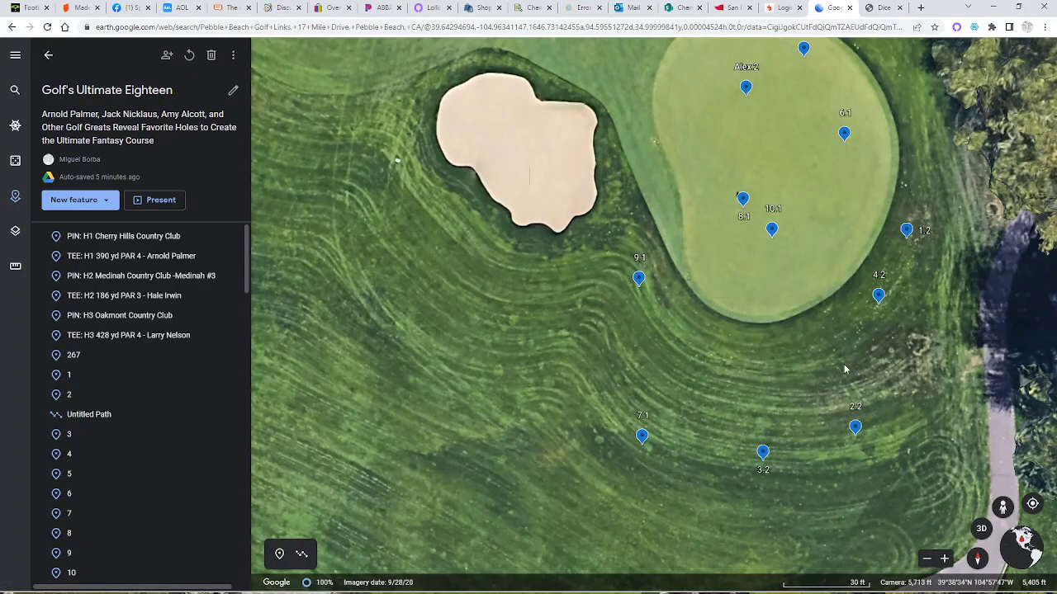
scroll(676, 257, "down", 1)
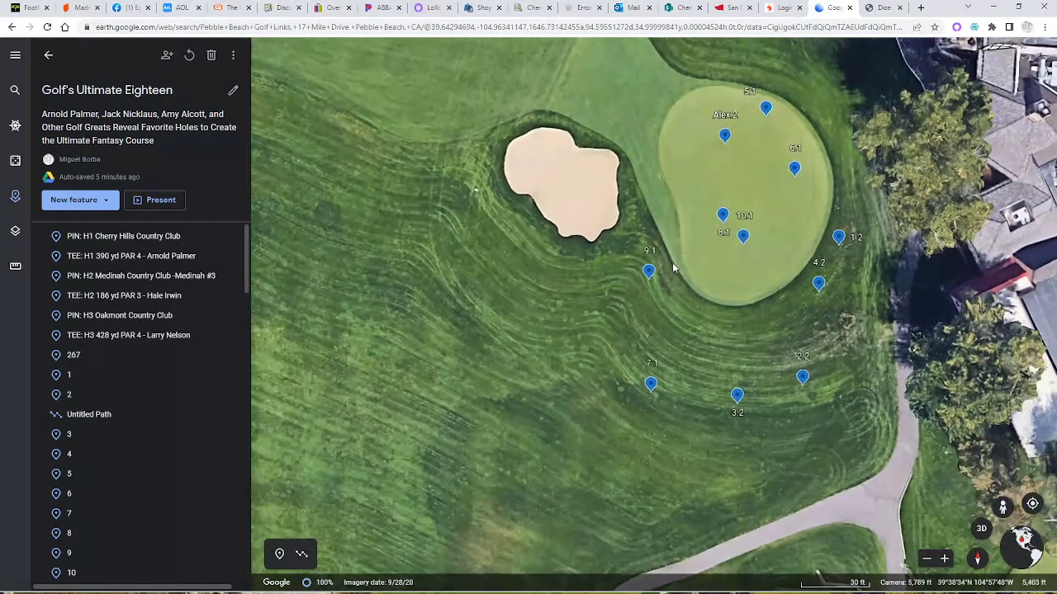
scroll(676, 256, "up", 2)
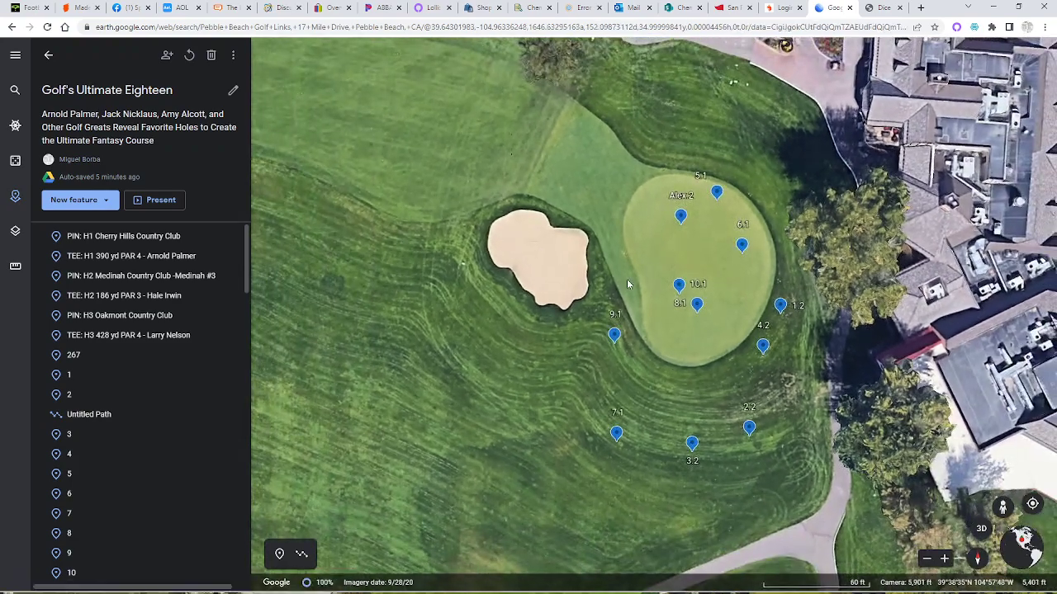
scroll(627, 288, "up", 2)
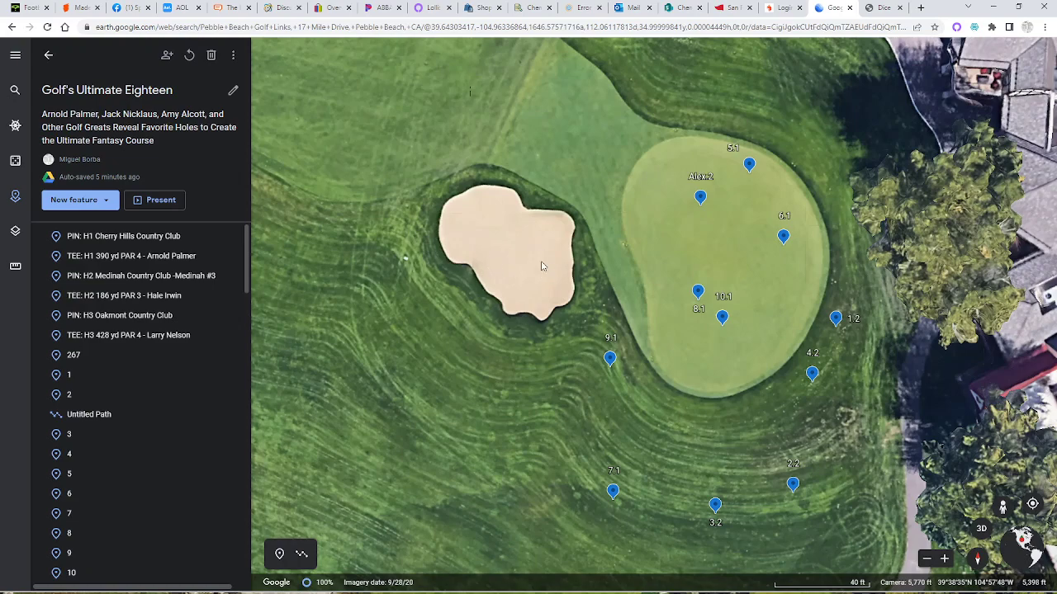
scroll(542, 266, "down", 3)
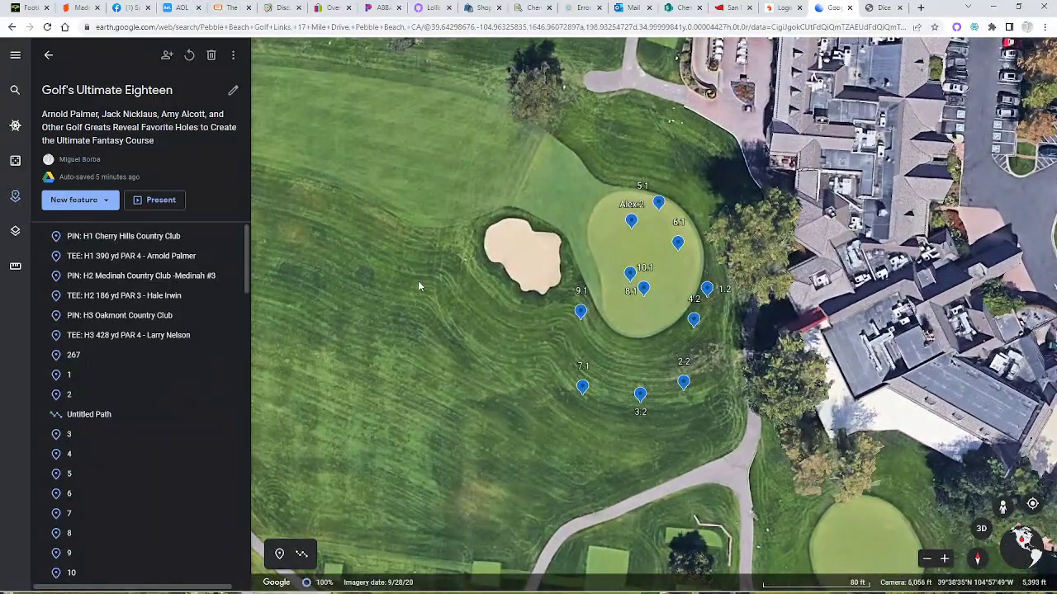
Zoom out and start a new distance measurement beside the 267 landing placemark on the fairway
left_click_drag(376, 311, 581, 246)
scroll(589, 259, "down", 5)
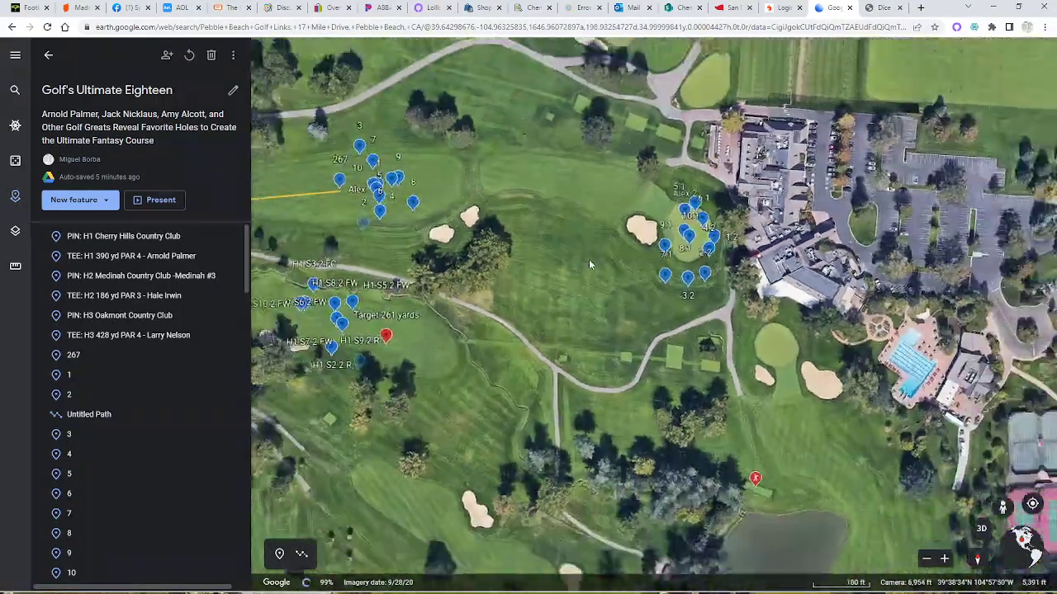
scroll(534, 249, "up", 4)
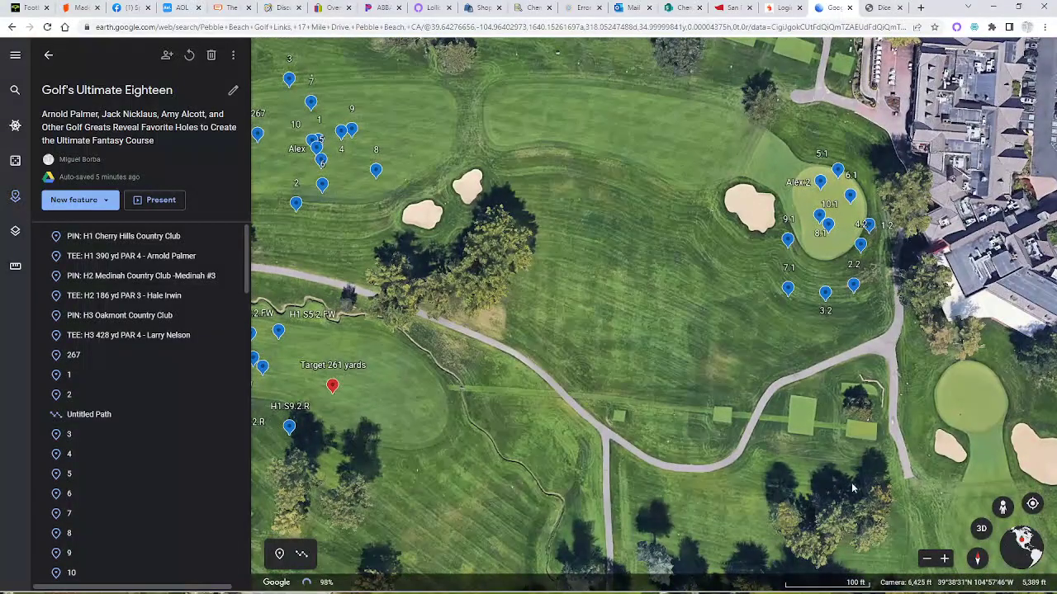
left_click(15, 266)
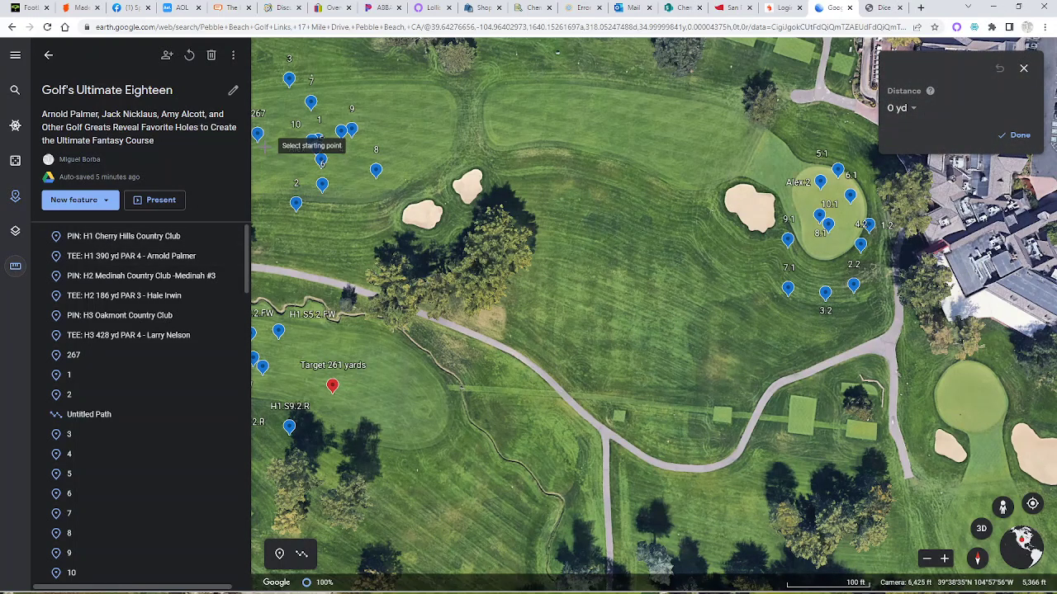
left_click_drag(301, 147, 304, 160)
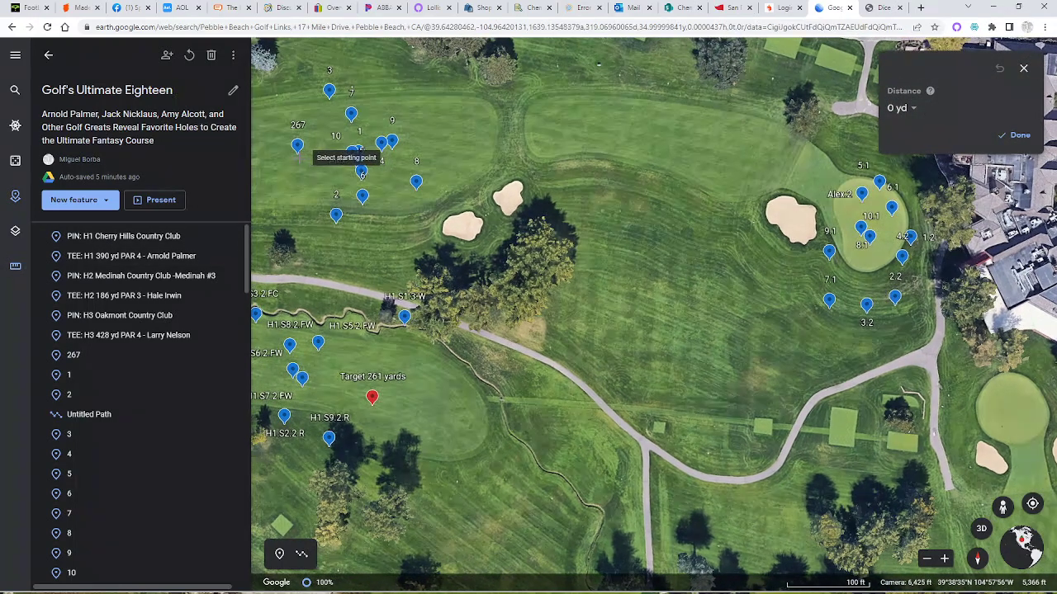
left_click(297, 155)
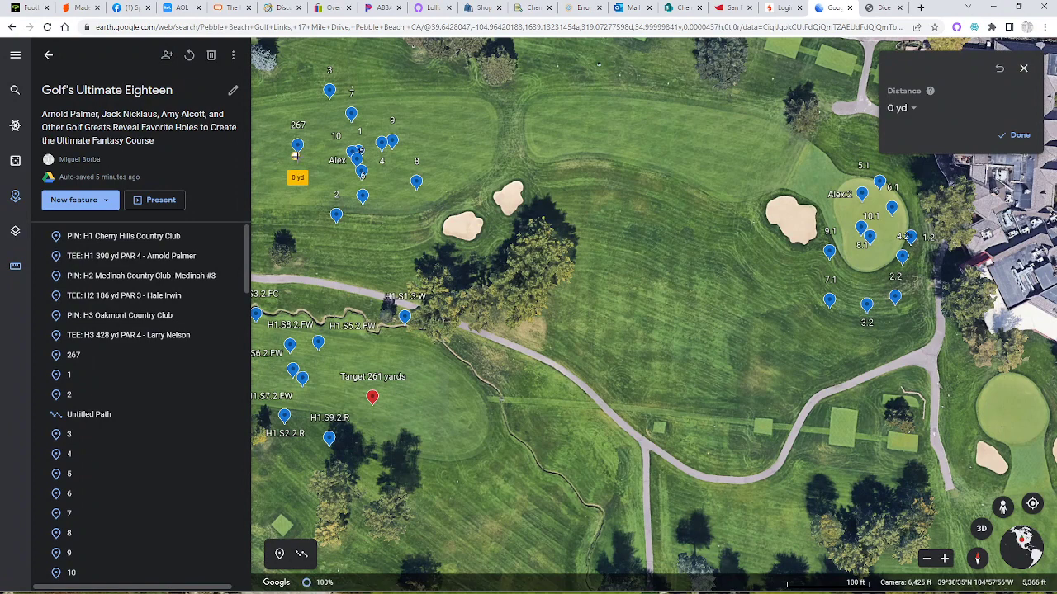